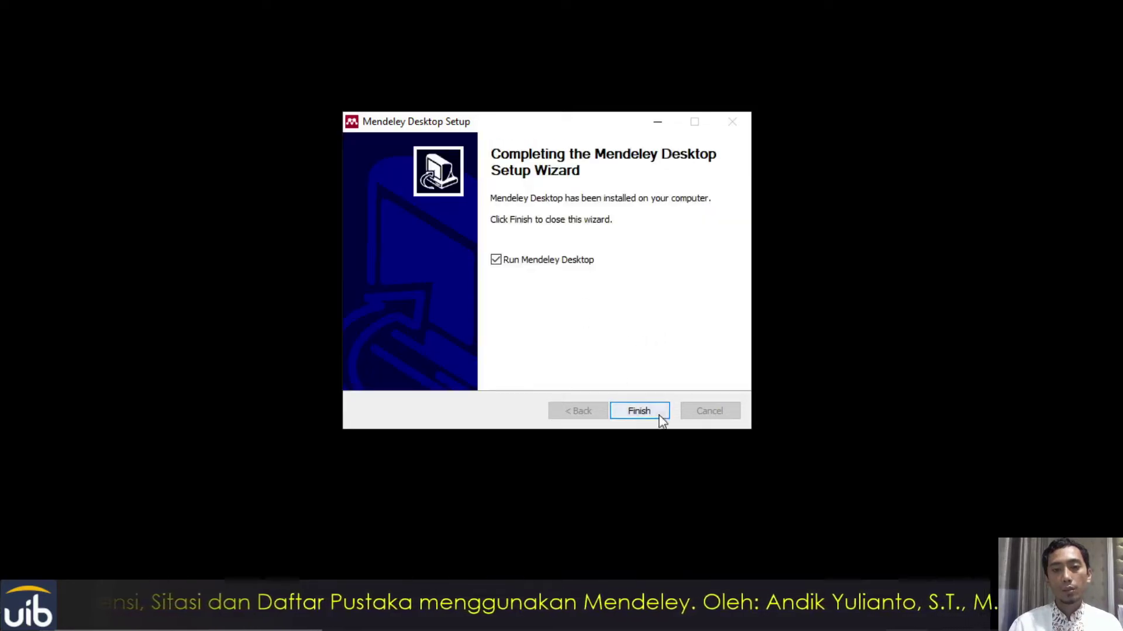
Finish the Mendeley Desktop setup with the program launching, and sign in with the account e-mail and password.
left_click(640, 411)
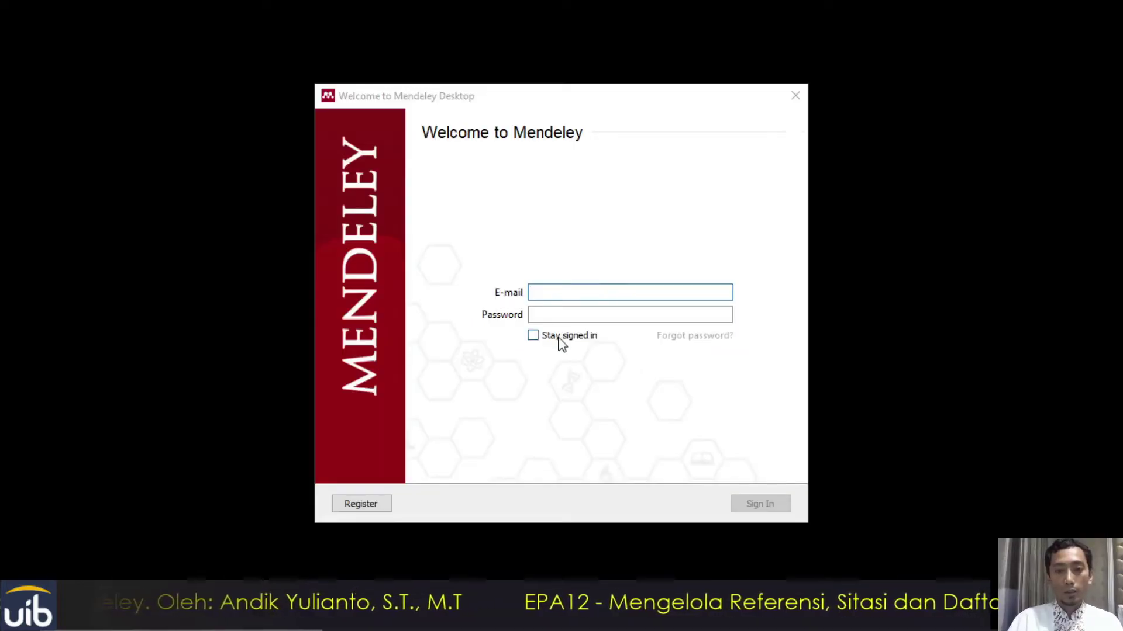
left_click(568, 296)
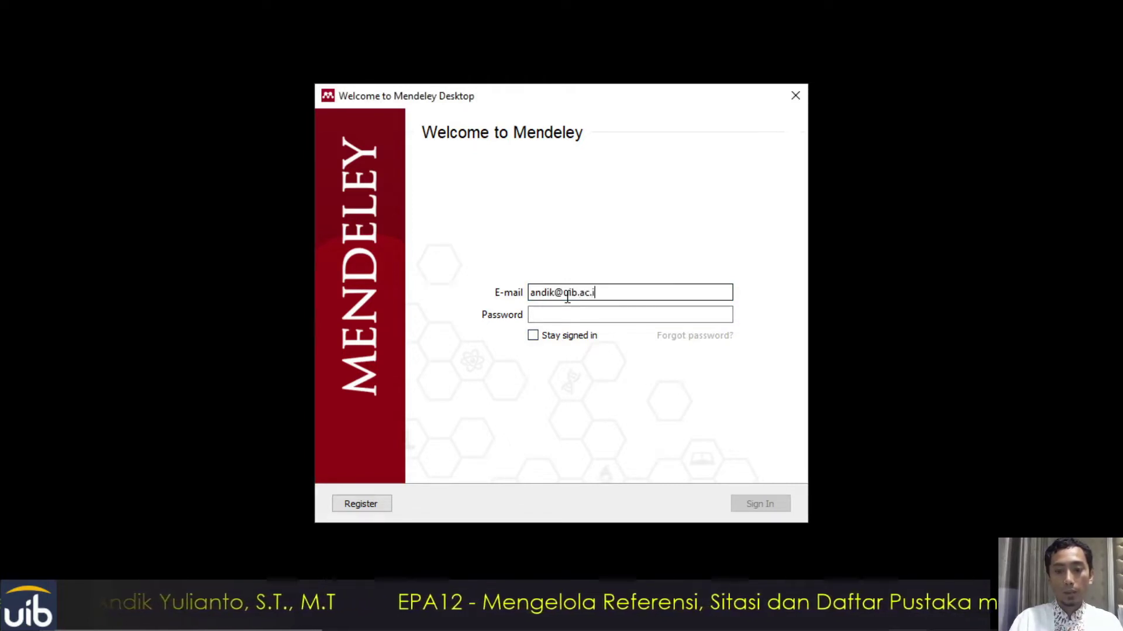
type("•••")
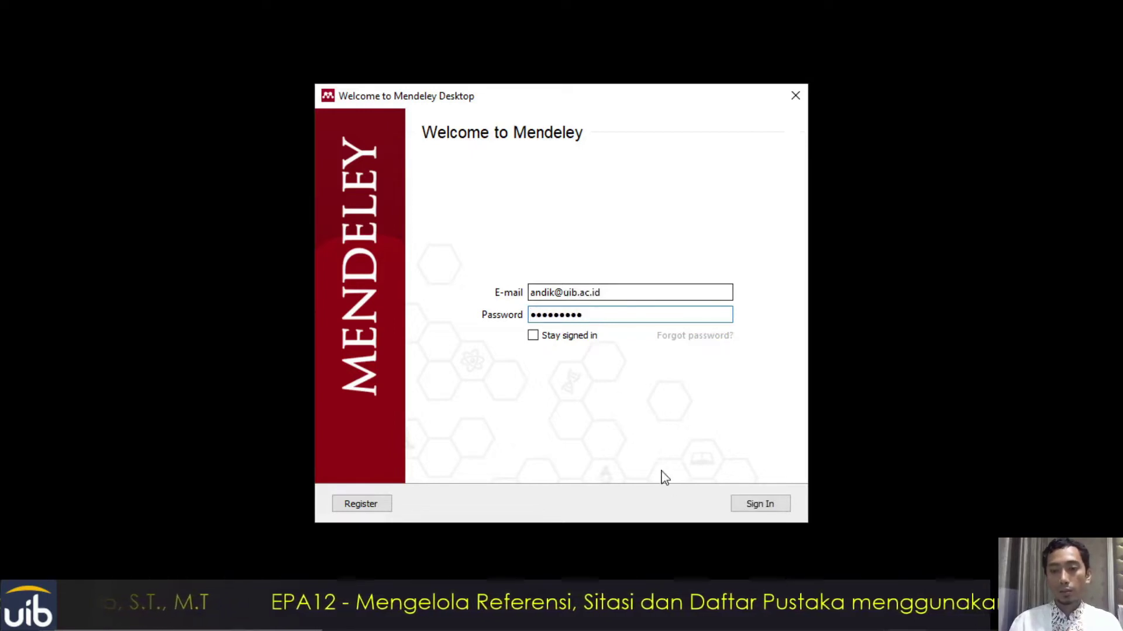
left_click(754, 504)
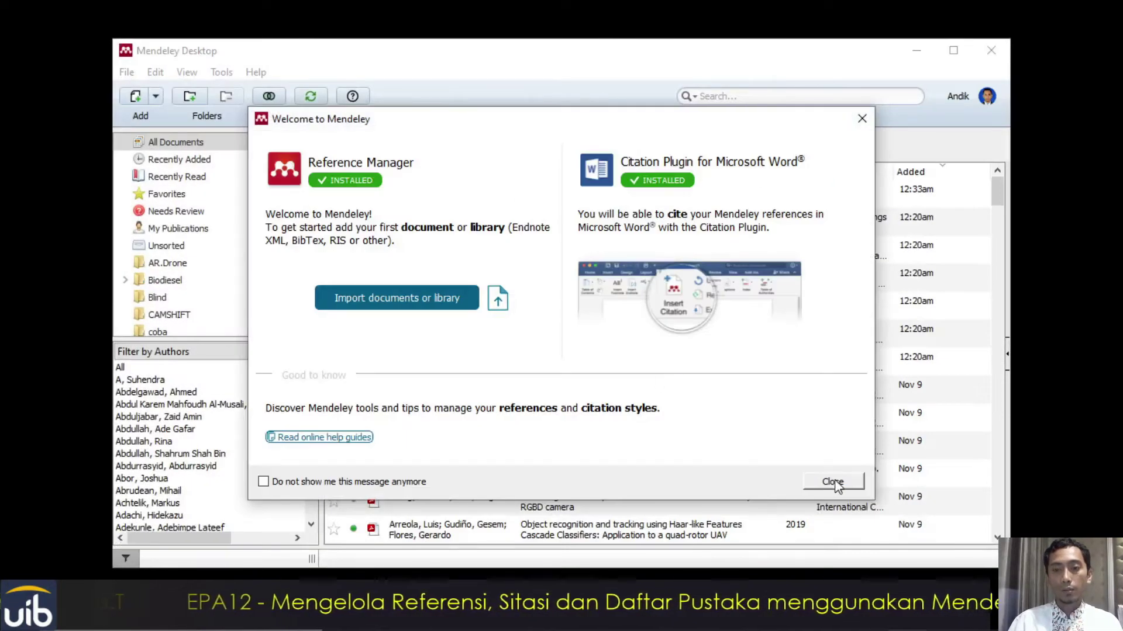
Dismiss the Welcome to Mendeley message and the Add and Create introduction, and shift the main window slightly upward.
left_click_drag(741, 130, 710, 112)
left_click(800, 464)
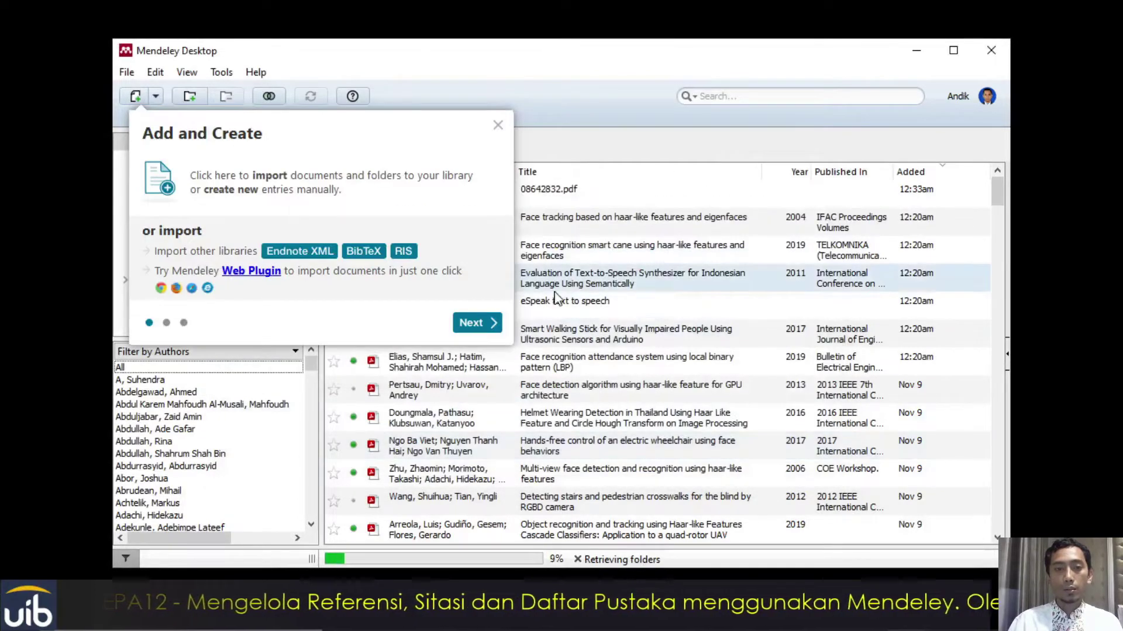
left_click(498, 127)
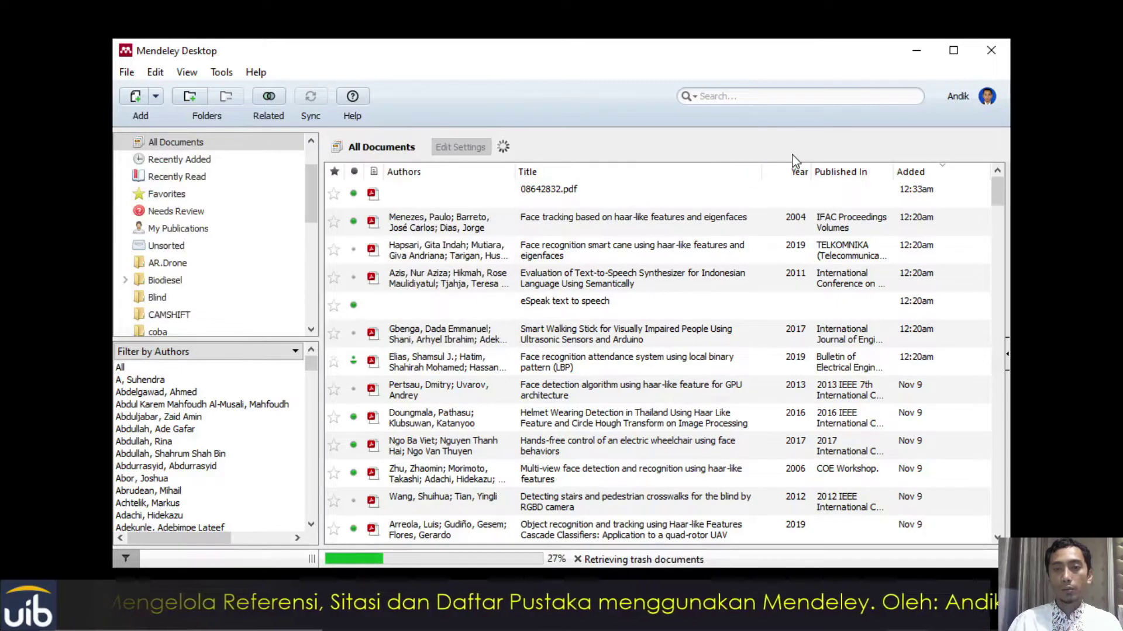
mouse_move(647, 47)
left_mouse_down()
mouse_move(661, 34)
mouse_move(647, 42)
left_mouse_up()
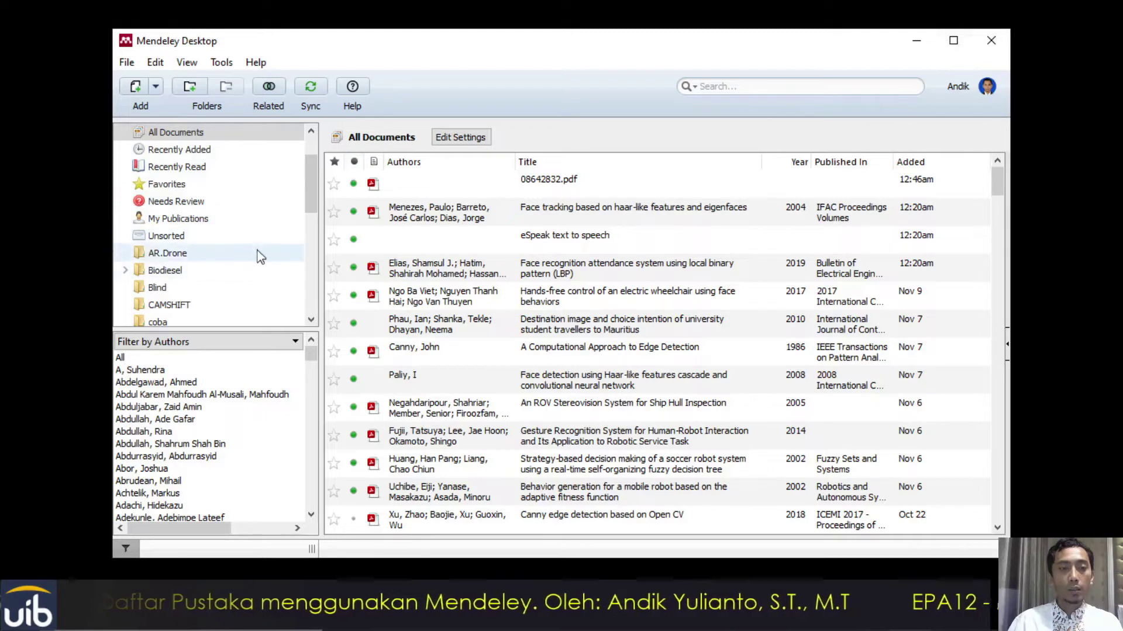
Look through the My Library categories and the references listed under All Documents.
mouse_move(312, 196)
left_mouse_down()
mouse_move(311, 156)
mouse_move(311, 295)
mouse_move(316, 178)
left_mouse_up()
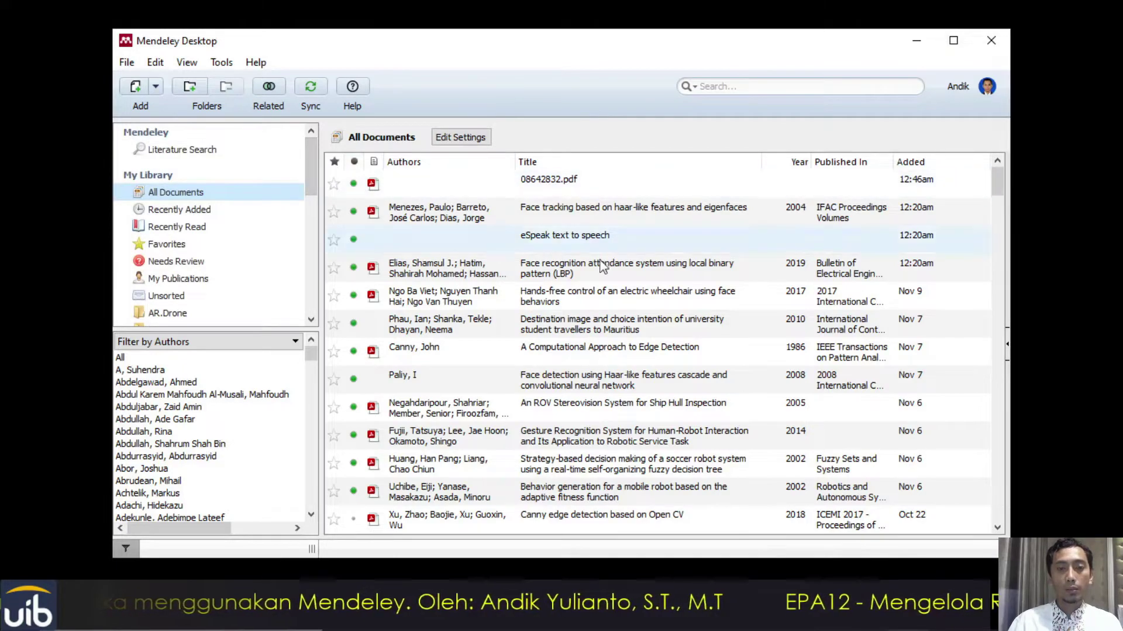
left_click_drag(306, 177, 309, 192)
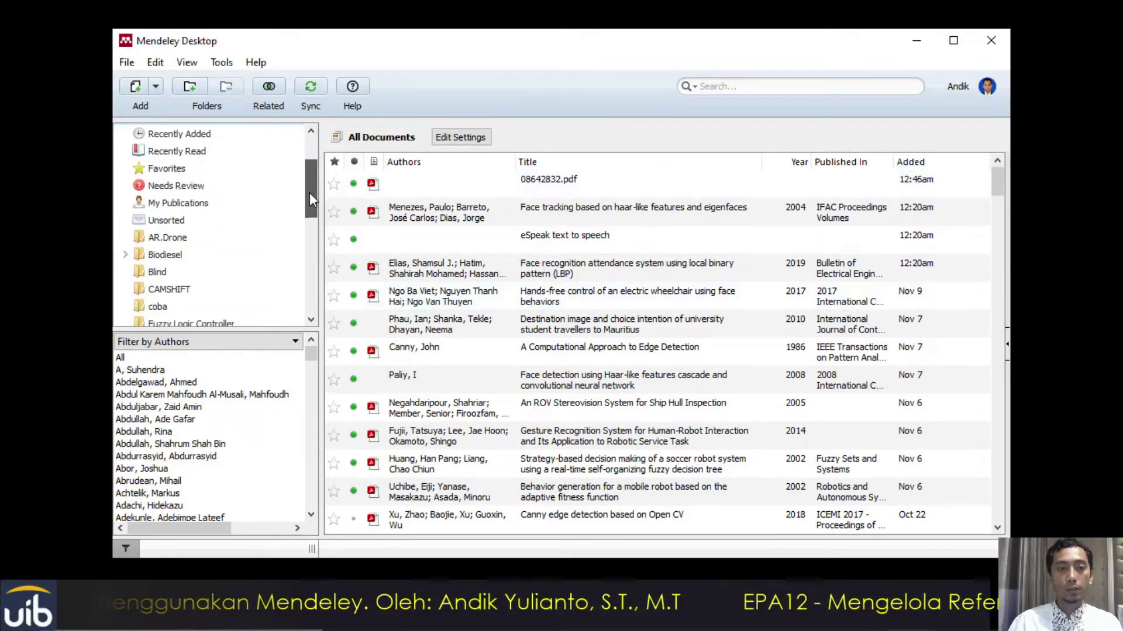
scroll(610, 239, "down", 4)
scroll(614, 246, "up", 4)
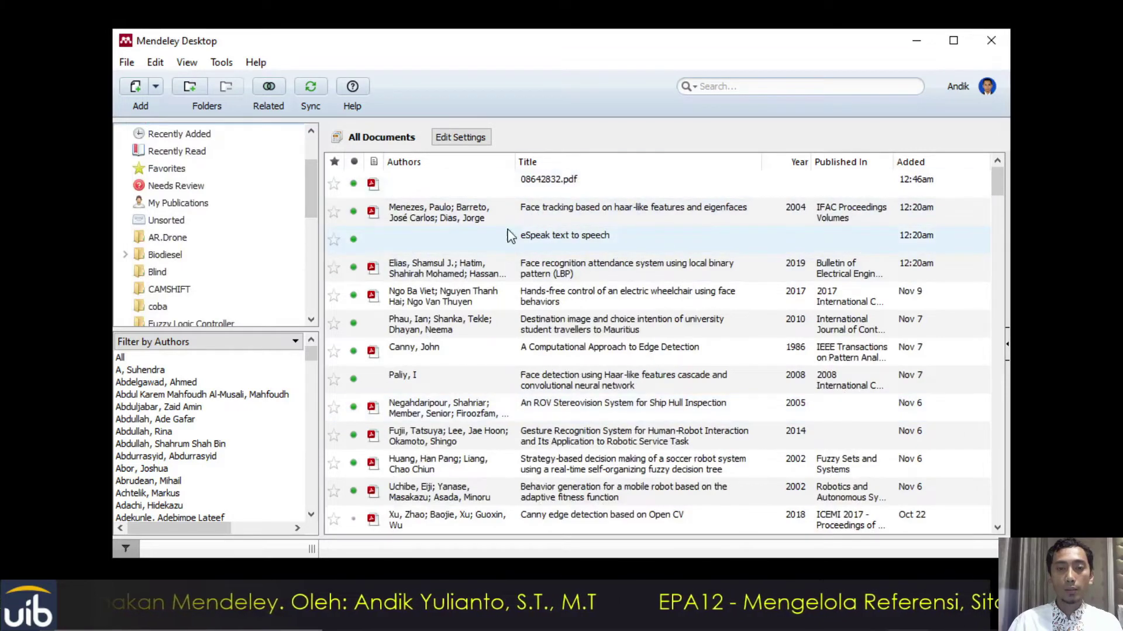
scroll(488, 241, "down", 3)
scroll(488, 241, "down", 4)
scroll(486, 239, "down", 4)
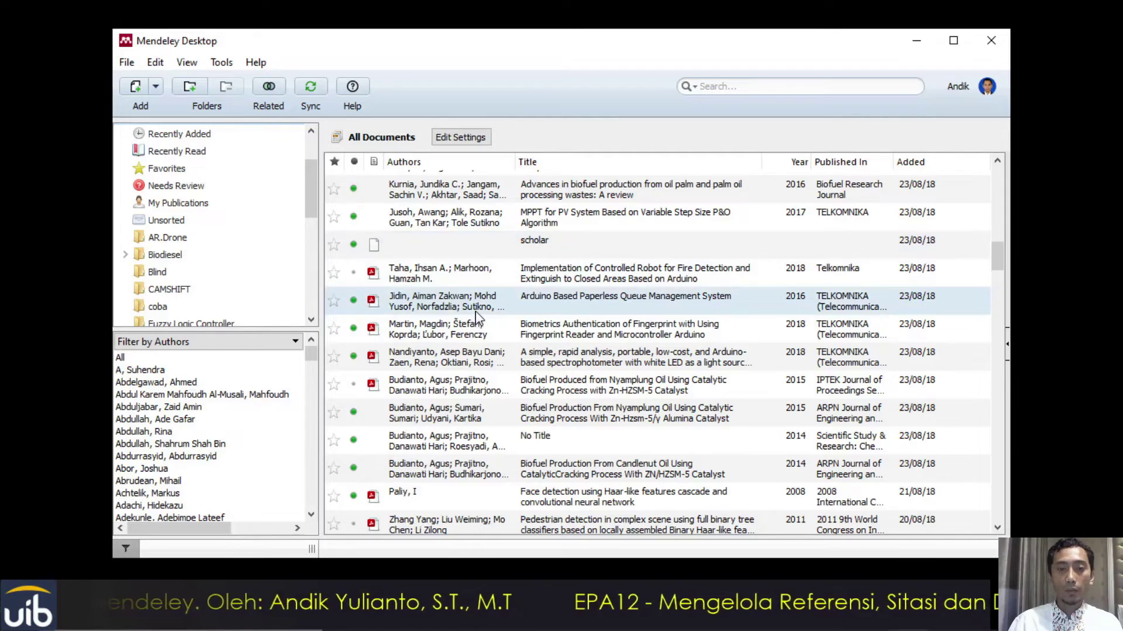
scroll(476, 317, "up", 8)
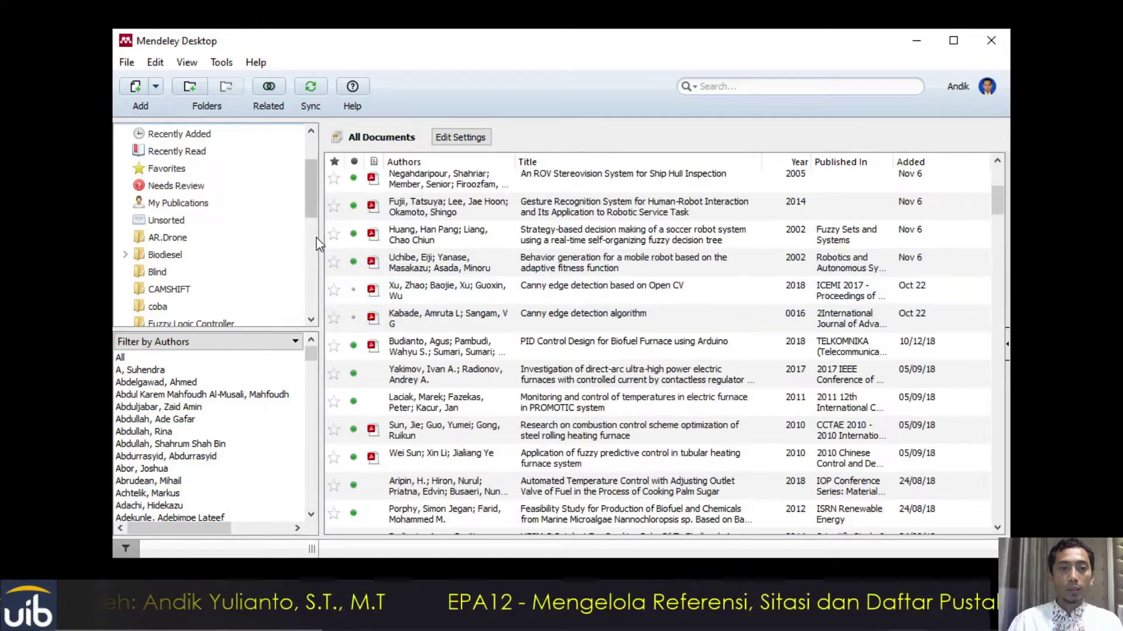
Examine the personal folders under My Library, from AR.Drone down to Terumbu Karang.
scroll(310, 170, "up", 3)
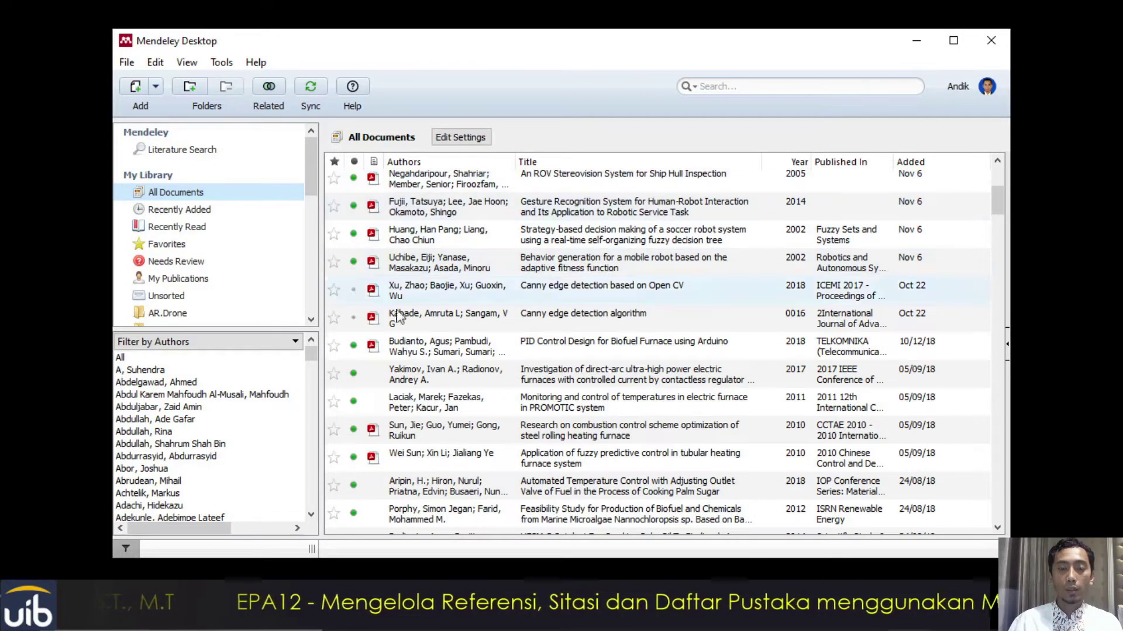
left_click_drag(310, 167, 310, 206)
scroll(237, 266, "up", 1)
scroll(237, 266, "up", 2)
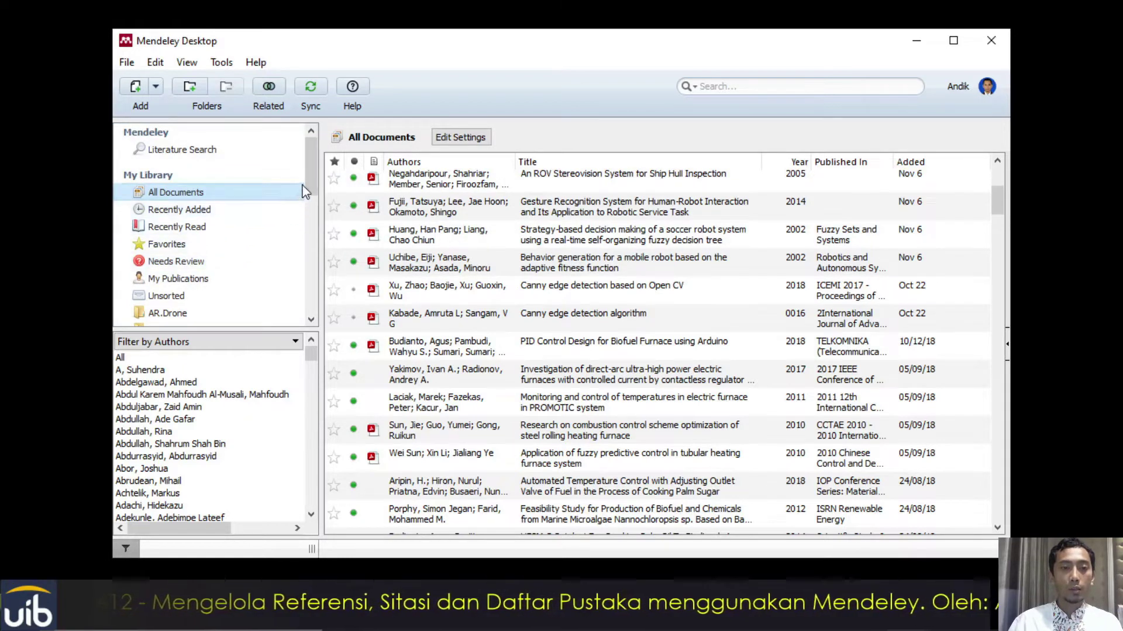
left_click_drag(313, 189, 311, 228)
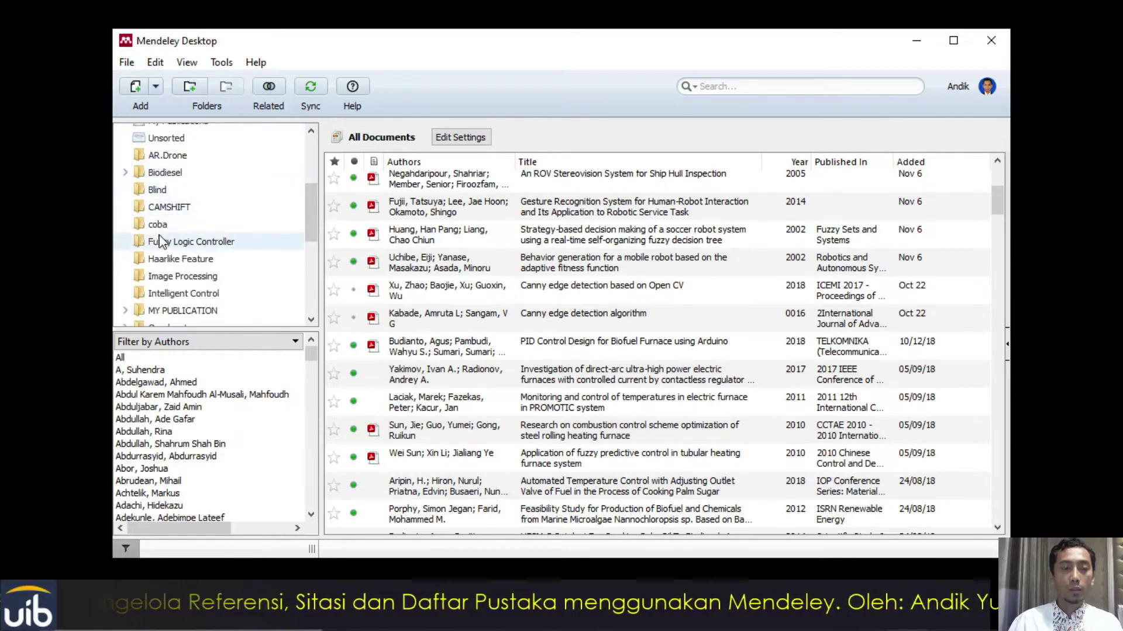
scroll(170, 292, "down", 3)
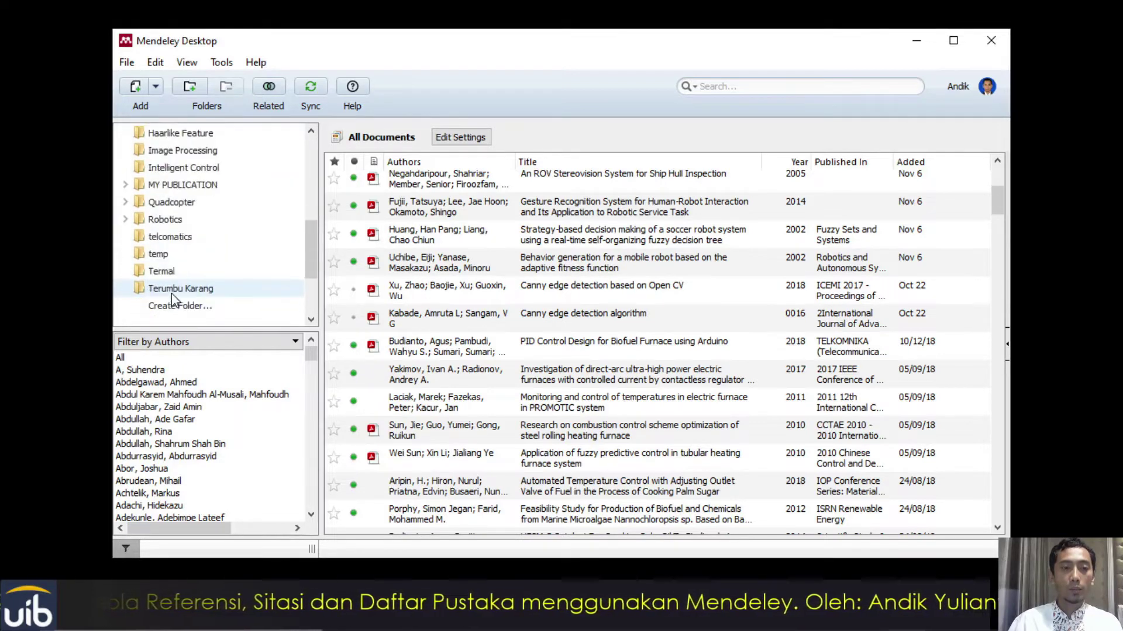
scroll(173, 299, "up", 3)
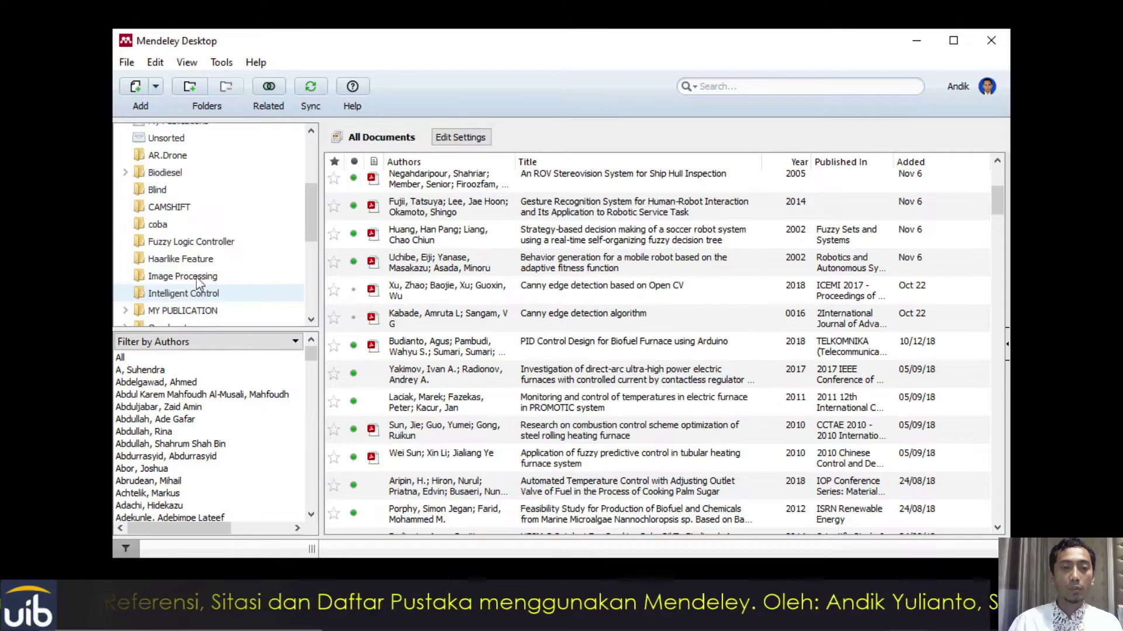
left_click_drag(310, 200, 309, 233)
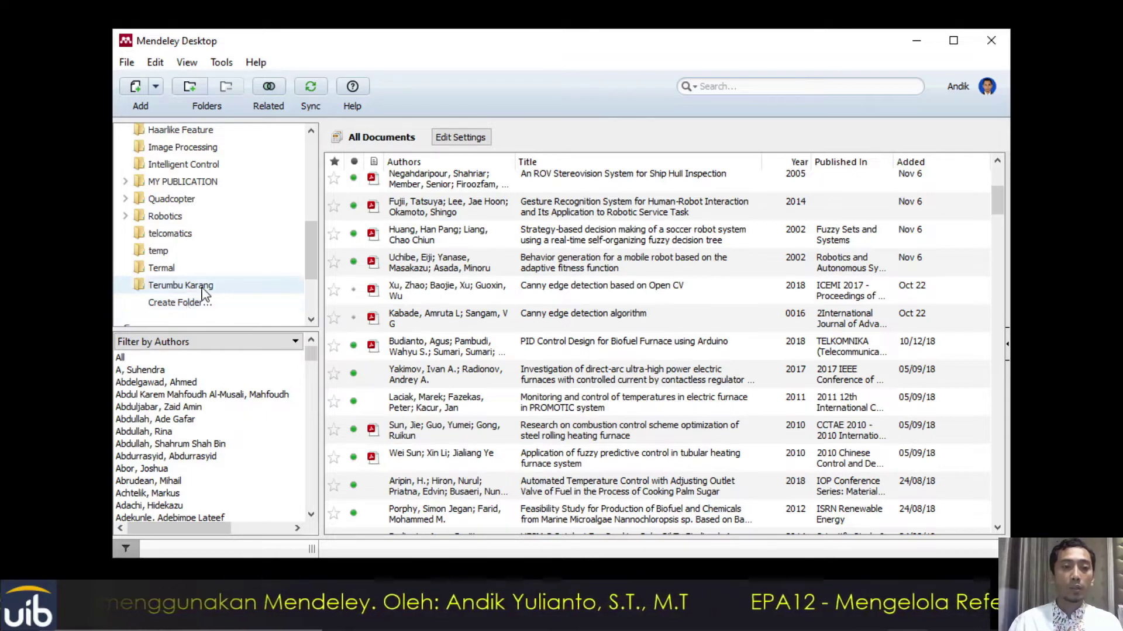
scroll(204, 292, "up", 2)
scroll(204, 292, "up", 1)
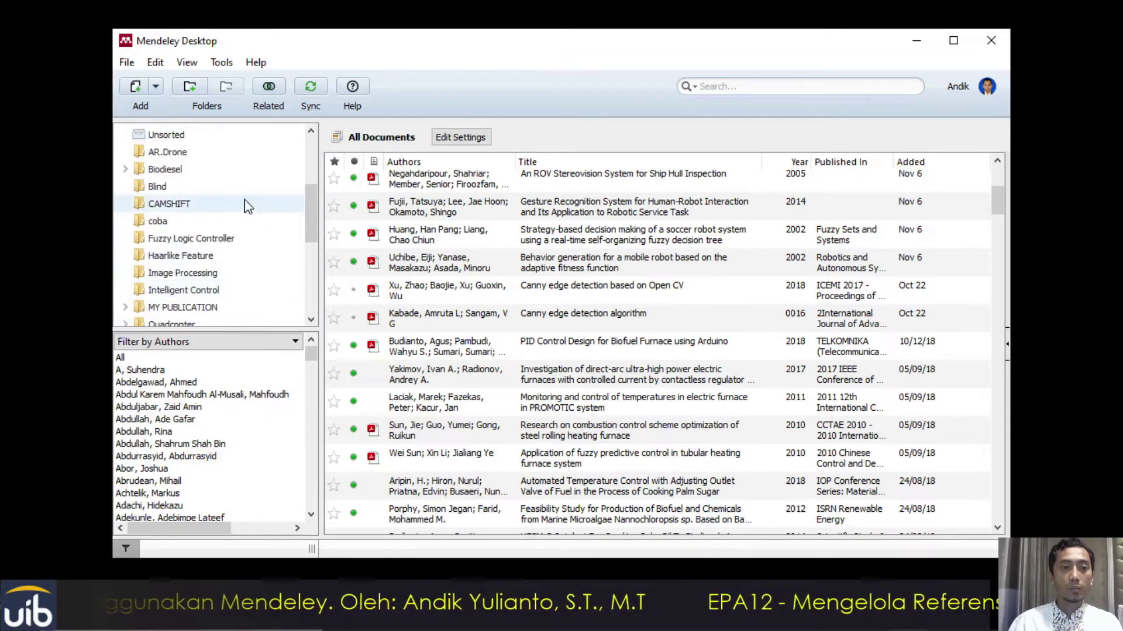
View the references stored in the AR.Drone folder and in the CAMSHIFT folder.
mouse_move(310, 221)
left_mouse_down()
mouse_move(310, 206)
mouse_move(310, 219)
left_mouse_up()
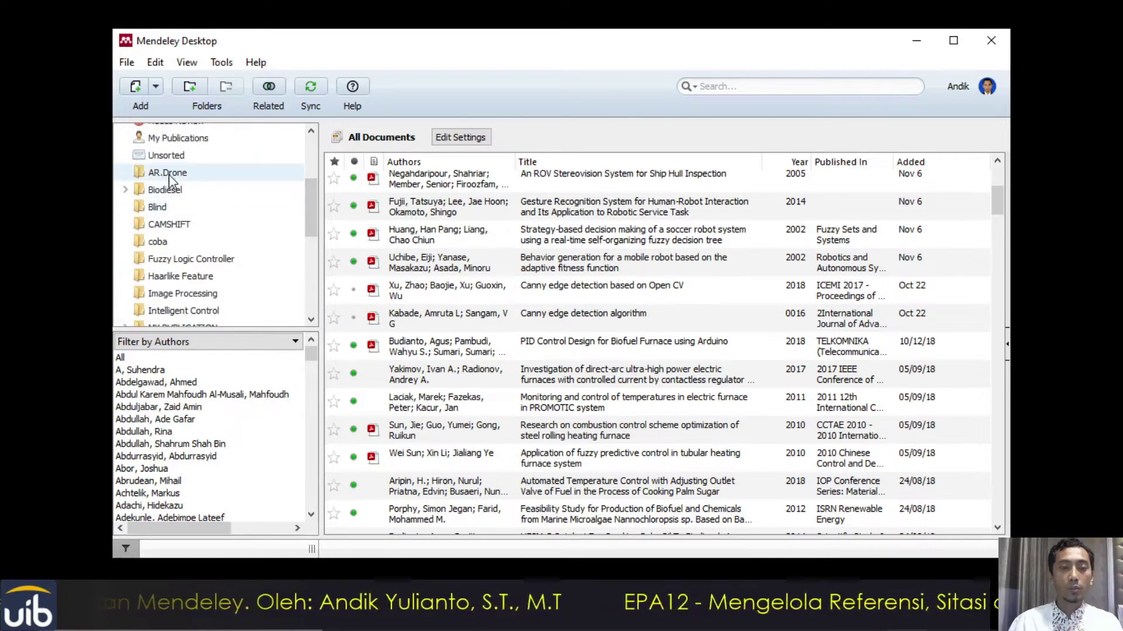
left_click(168, 174)
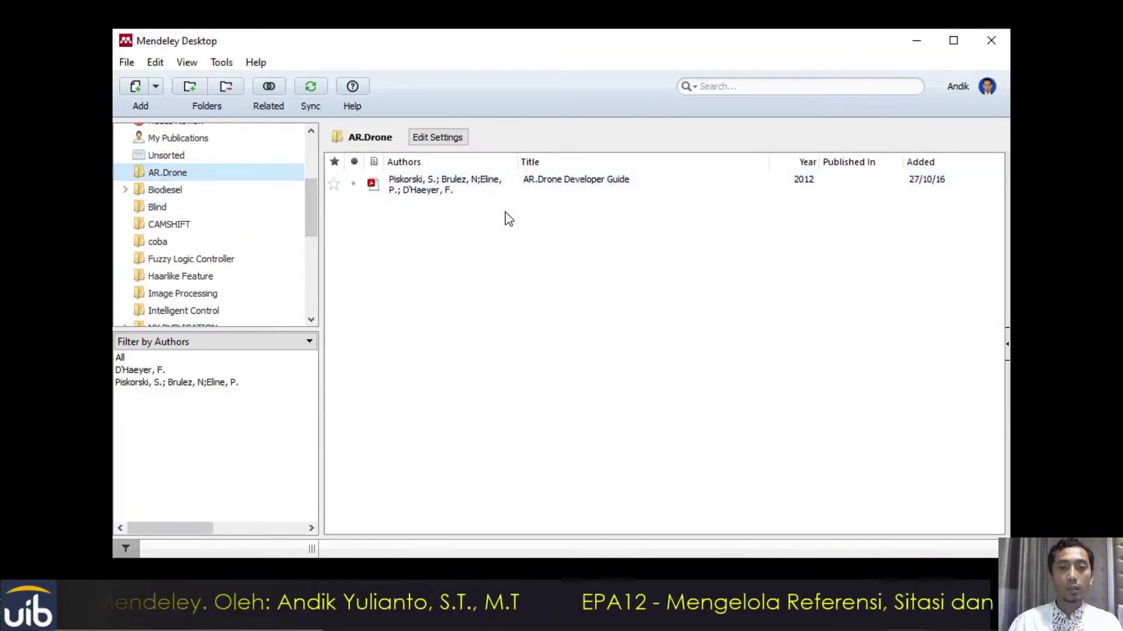
left_click(177, 227)
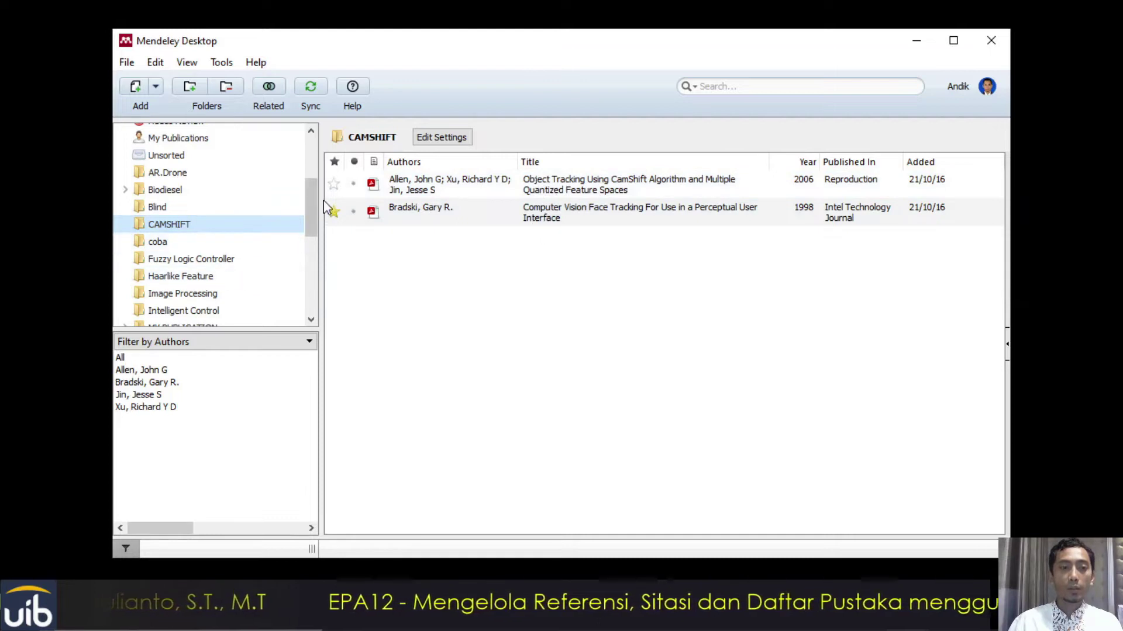
Create a new library folder named Paper.
left_click_drag(313, 205, 316, 257)
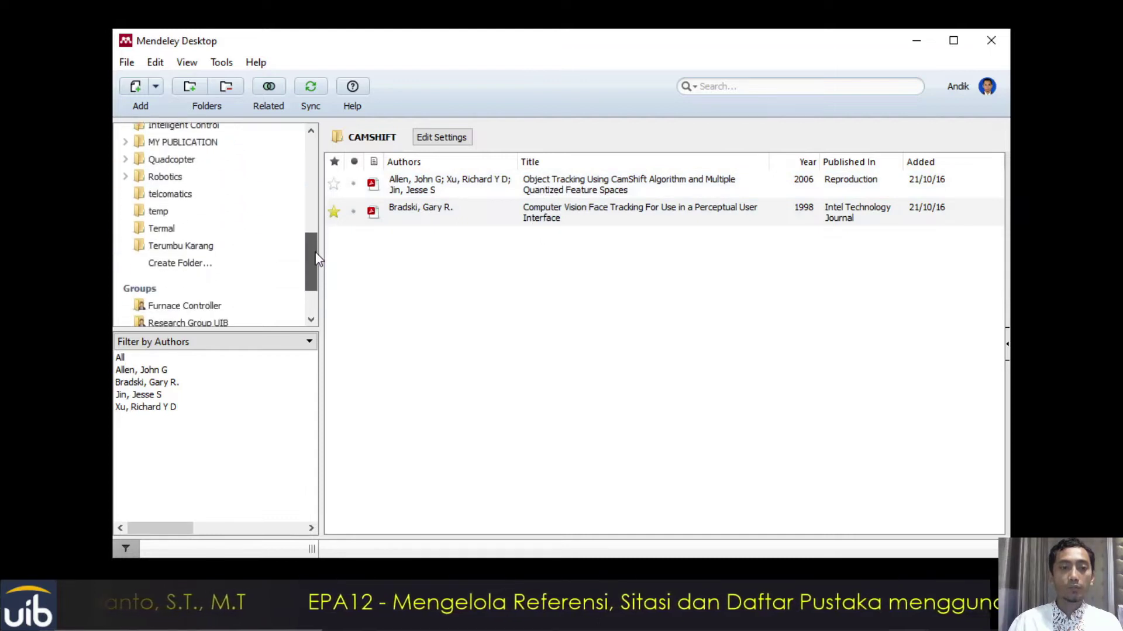
left_click(206, 263)
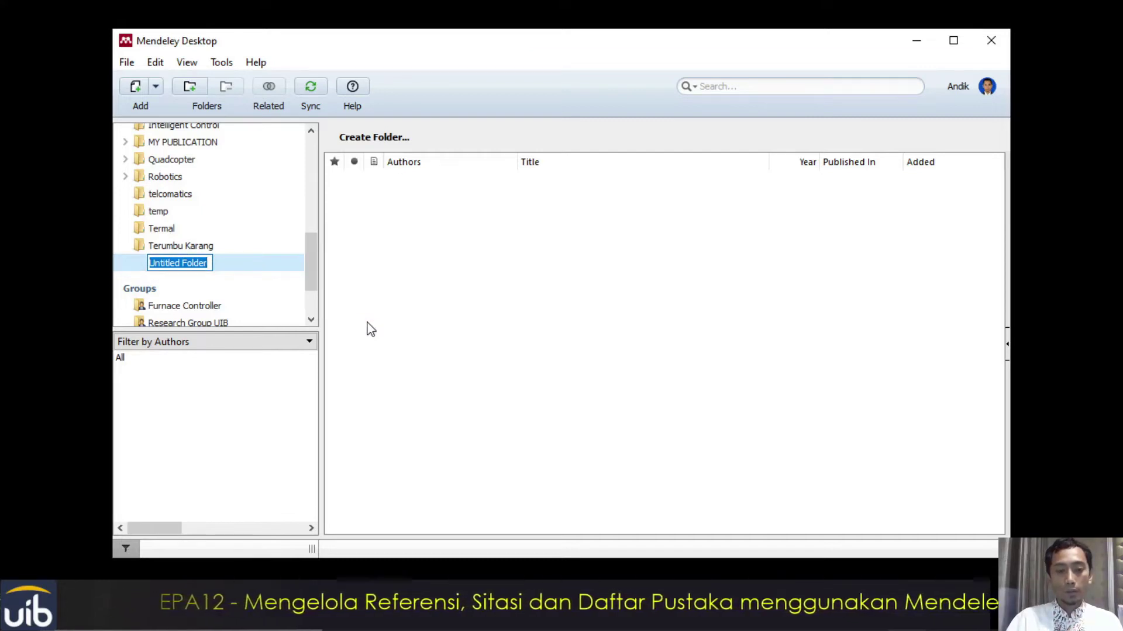
type("Paper")
key("Return")
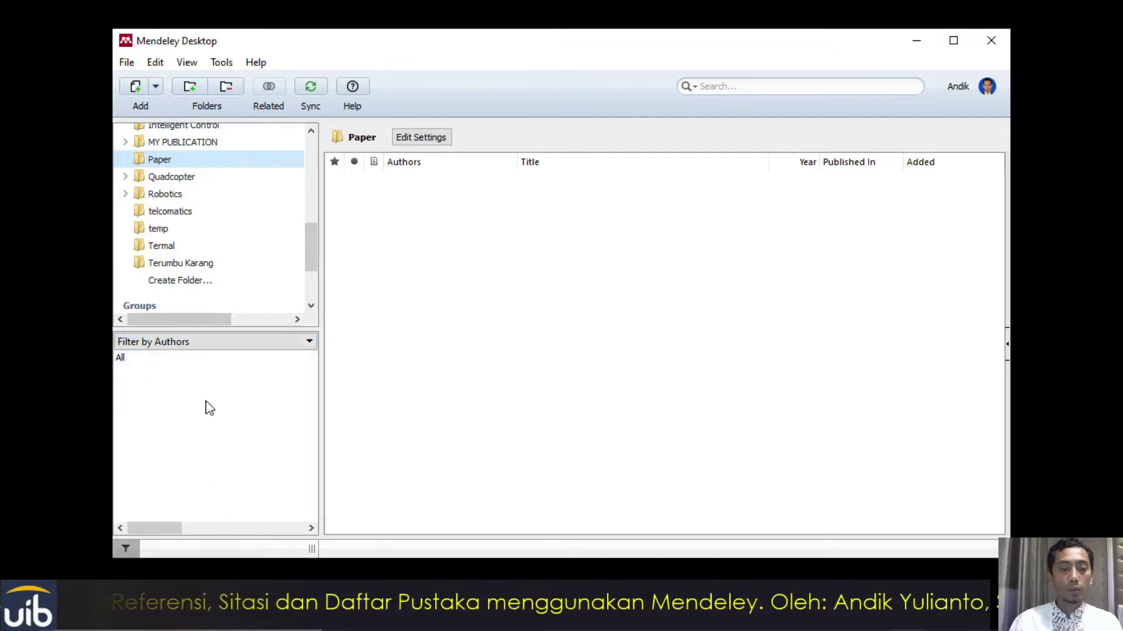
Show All Documents again and look through the author filter list and the folder list.
scroll(311, 240, "up", 2)
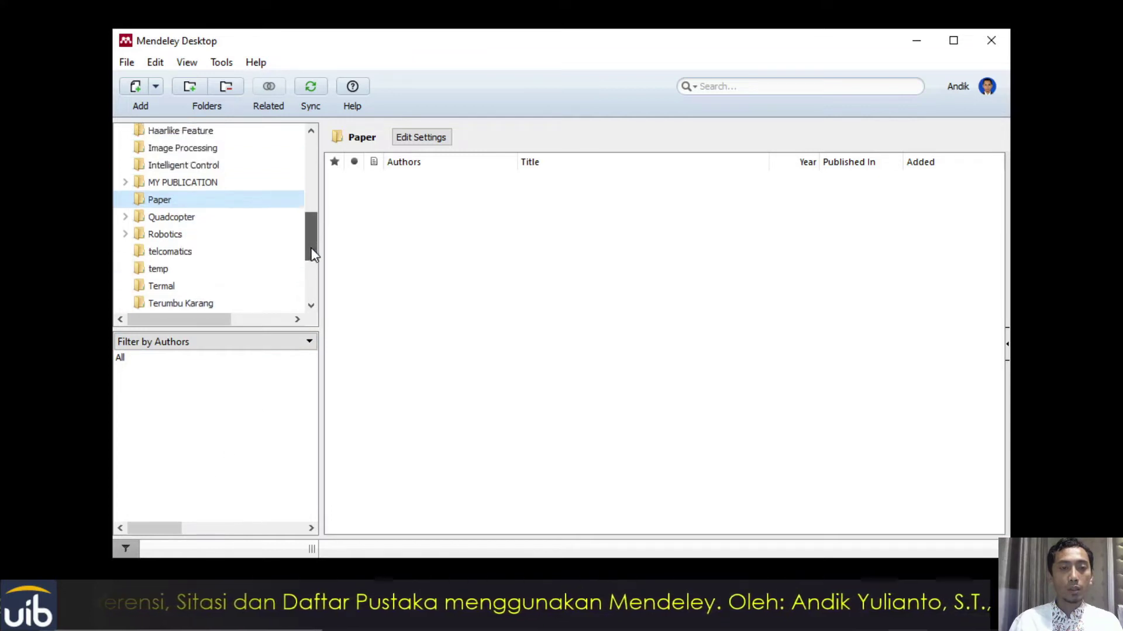
left_click_drag(312, 246, 311, 169)
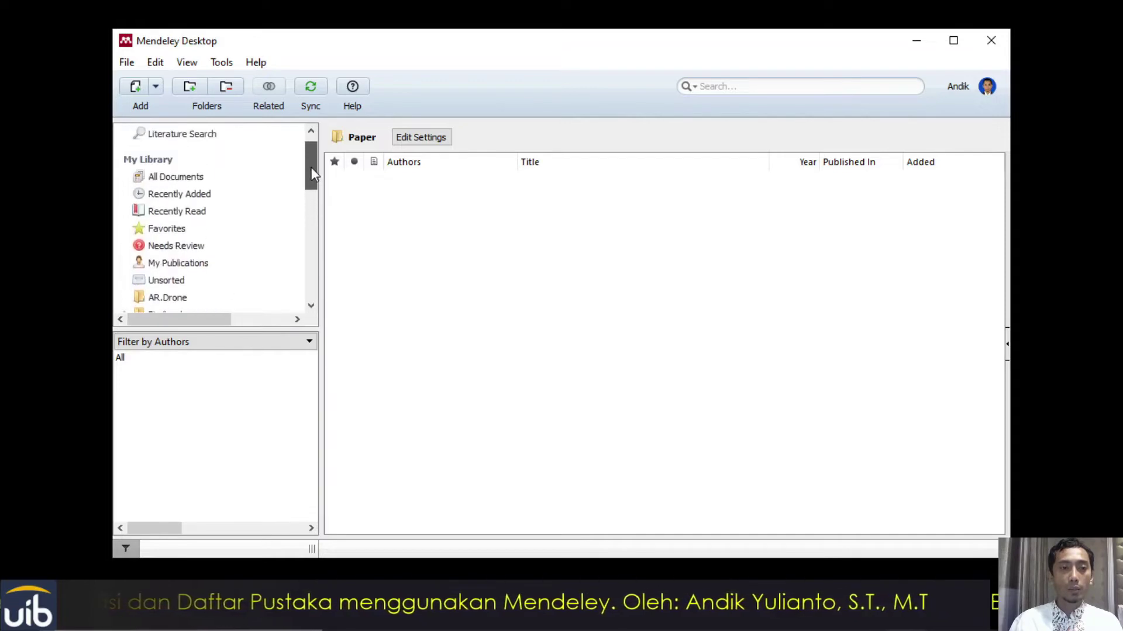
left_click(176, 177)
scroll(171, 421, "down", 2)
scroll(169, 421, "down", 10)
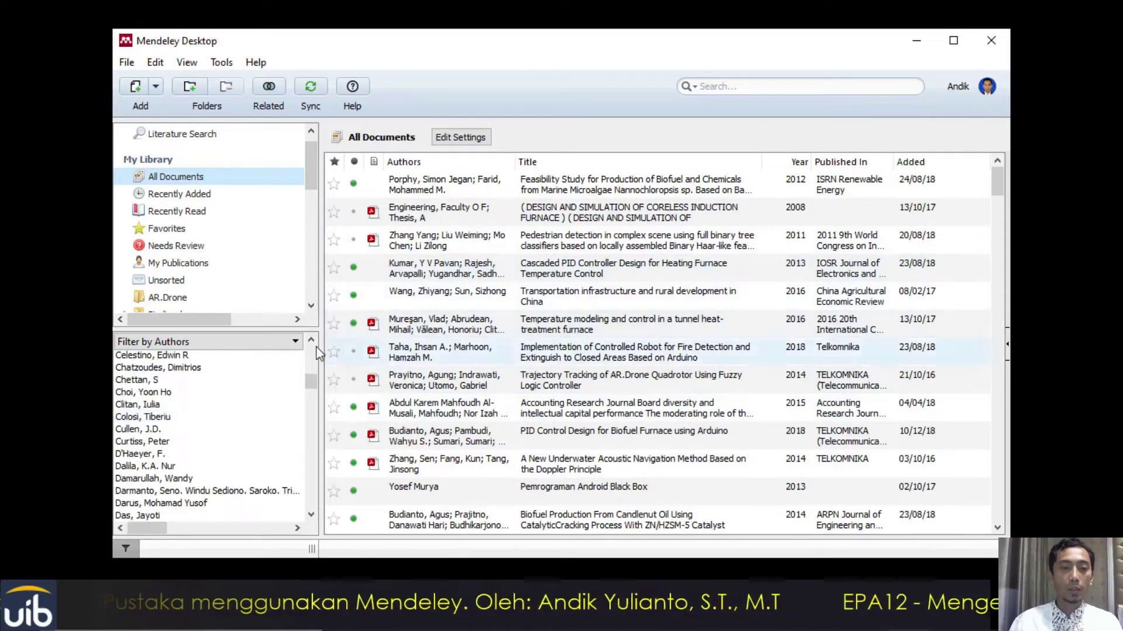
left_click_drag(310, 381, 311, 348)
left_click_drag(311, 193, 310, 247)
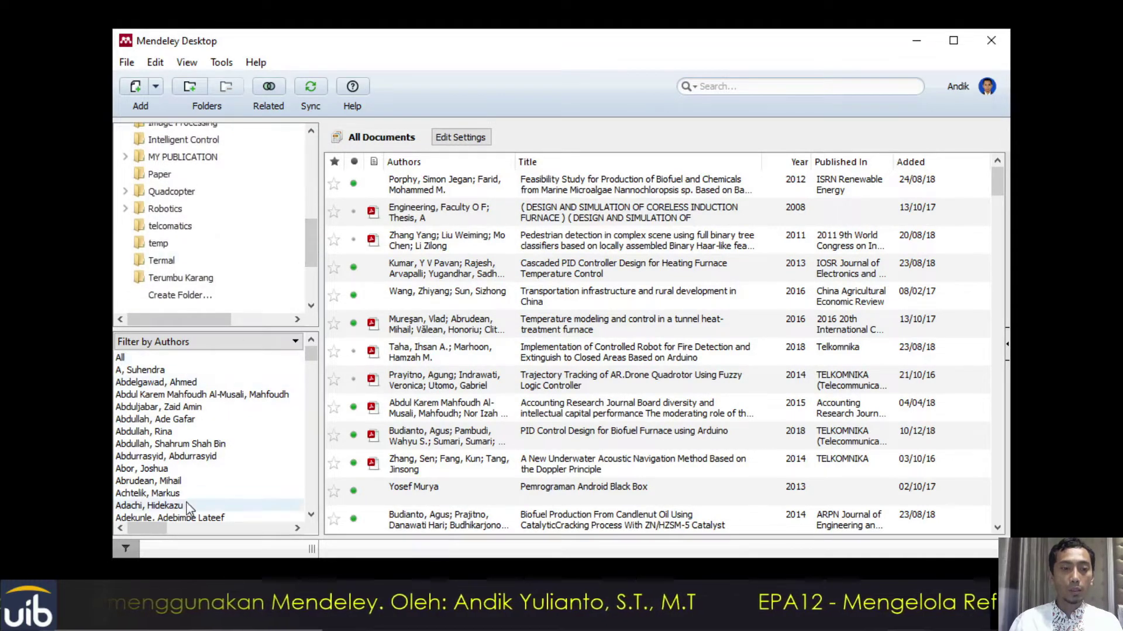
Open the Paper library folder and start adding files to it, browsing to the PAPERS folder in Downloads.
left_click_drag(311, 257, 312, 233)
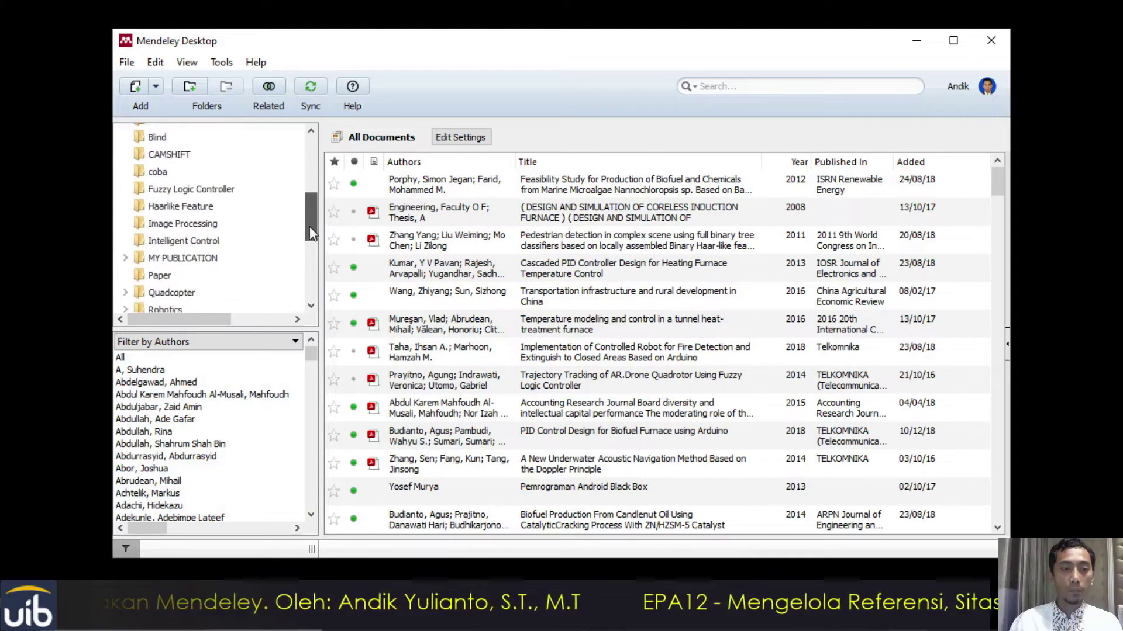
left_click(159, 276)
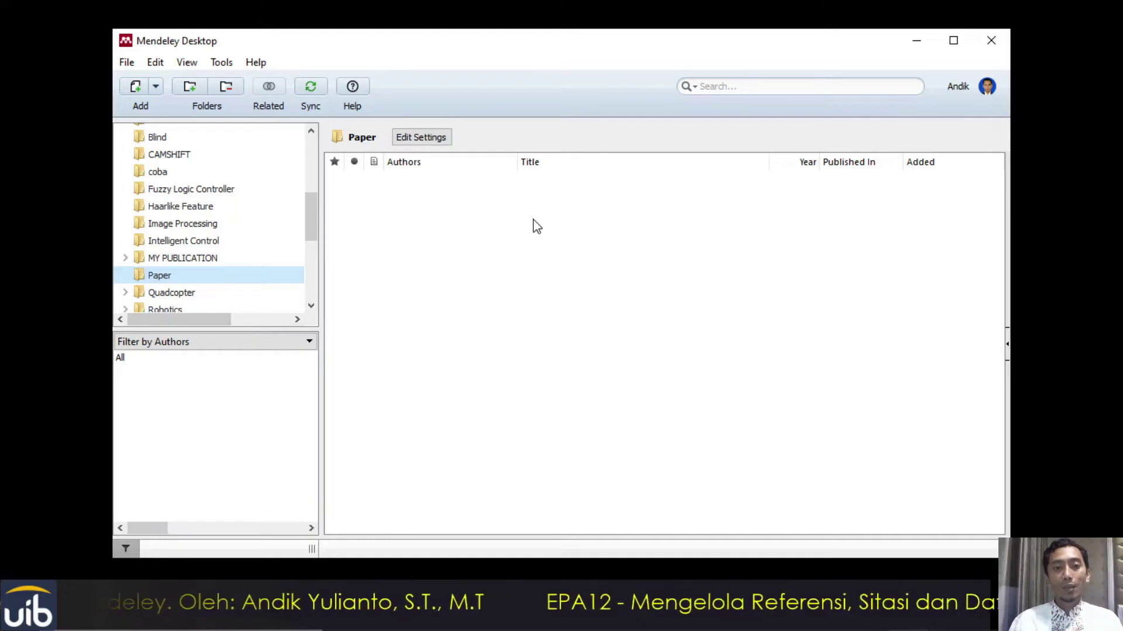
left_click(127, 63)
left_click(172, 86)
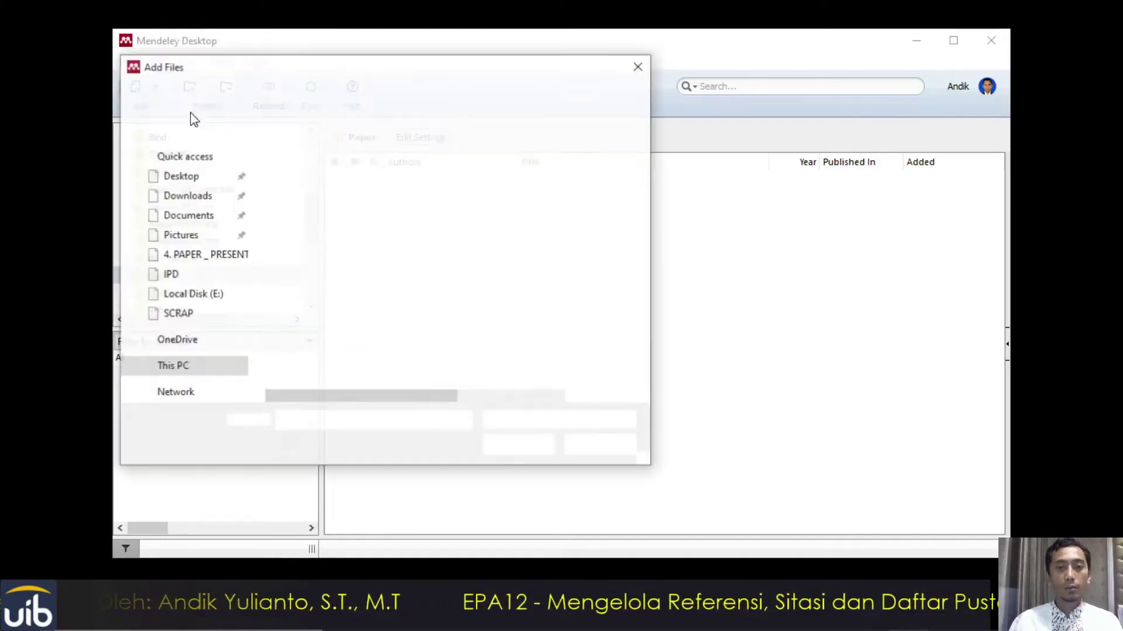
left_click_drag(420, 73, 627, 79)
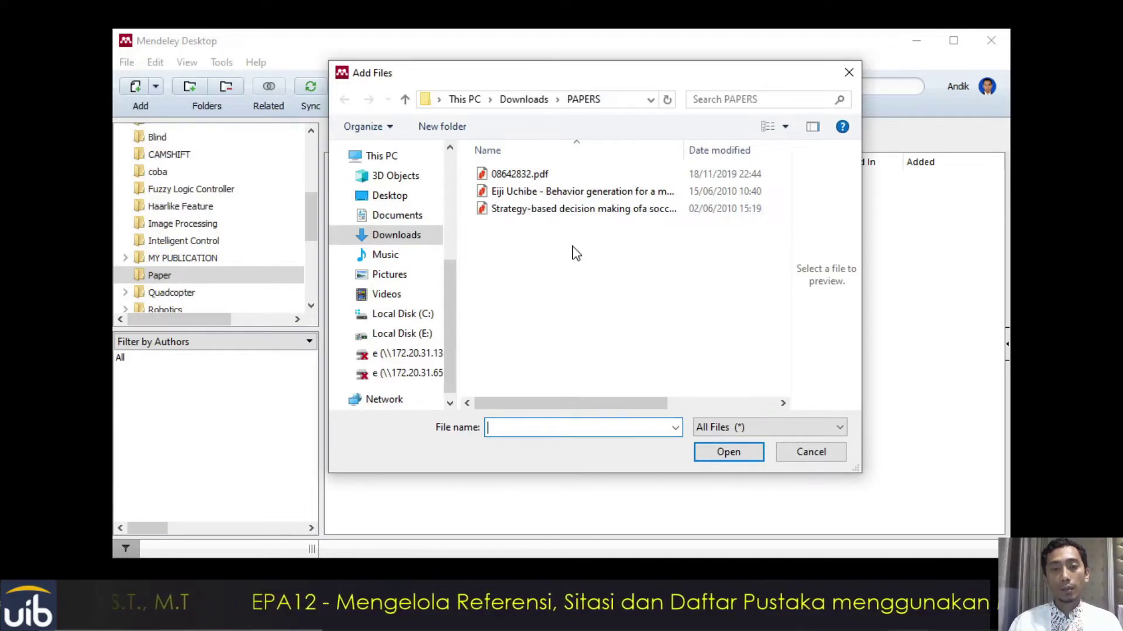
left_click(408, 240)
double_click(514, 241)
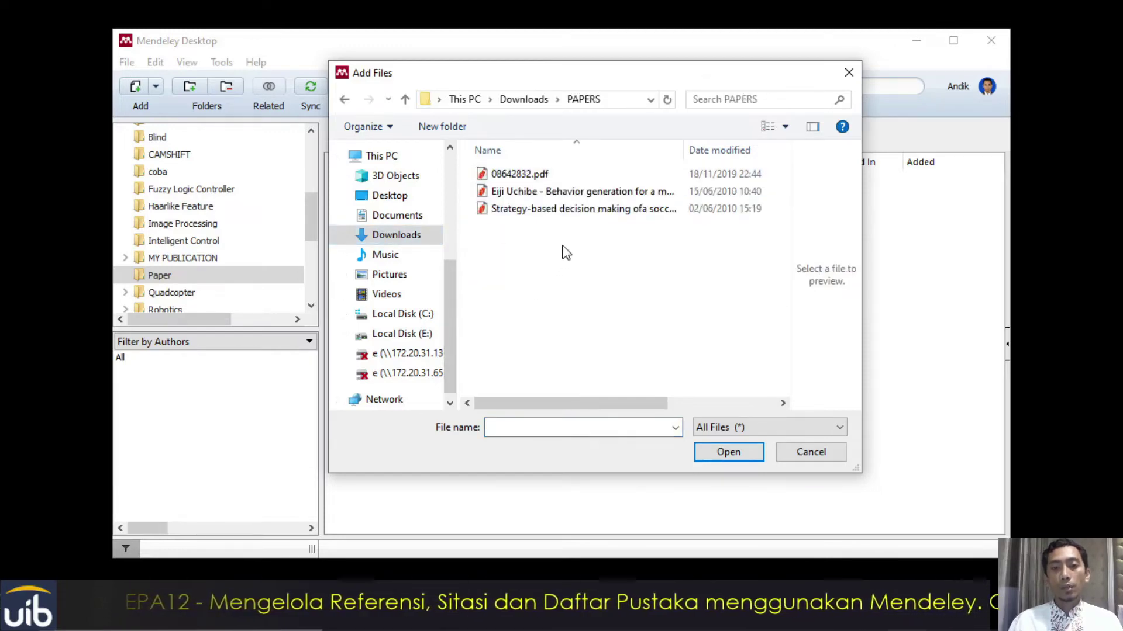
Select all three PDFs in the PAPERS folder, including 08642832.pdf, and add them to the Paper library folder.
left_click(529, 212)
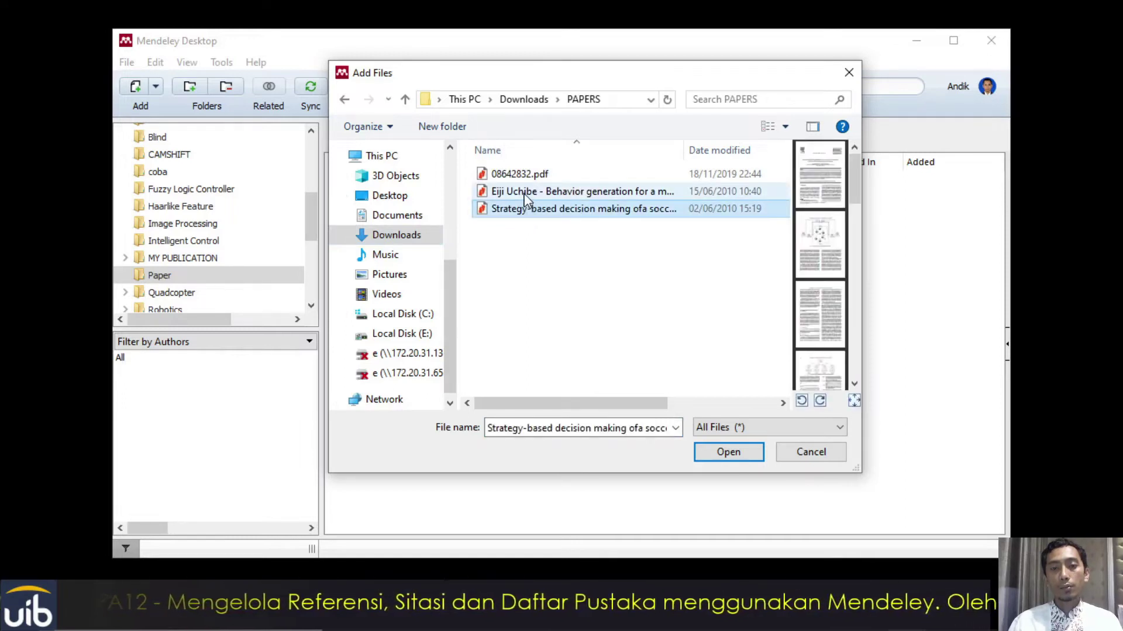
left_click(526, 192)
left_click(522, 175)
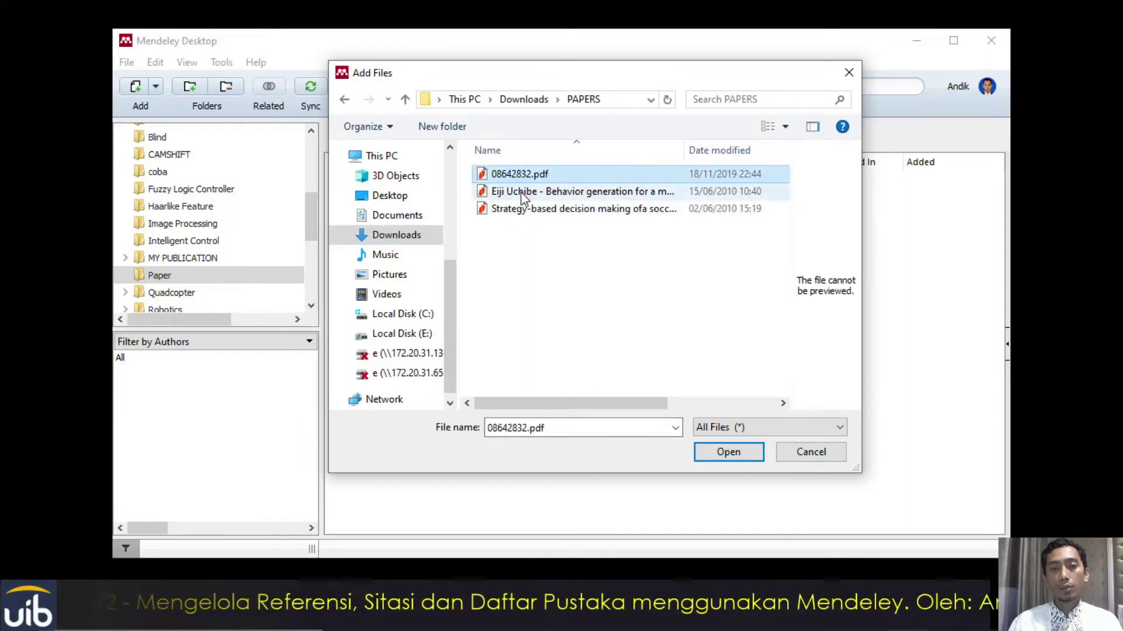
left_click(541, 266)
left_click_drag(593, 273, 497, 171)
left_click_drag(579, 253, 504, 164)
left_click(730, 456)
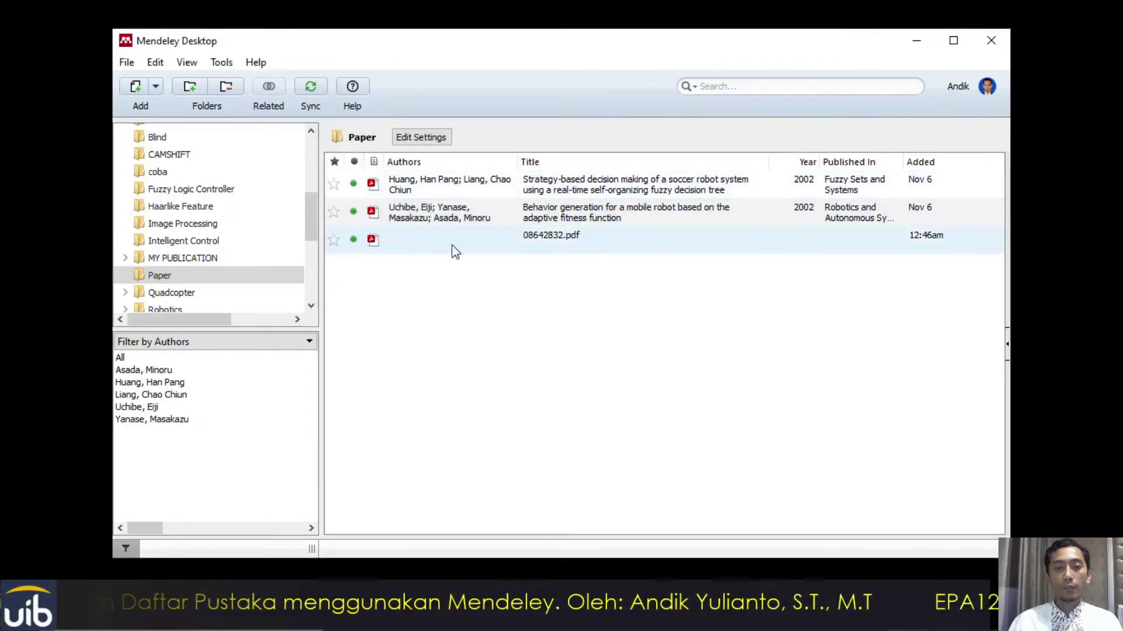
Open the PDF of "Behavior generation for a mobile robot based on the adaptive fitness function", look over its first page, and return to the library.
left_click(530, 245)
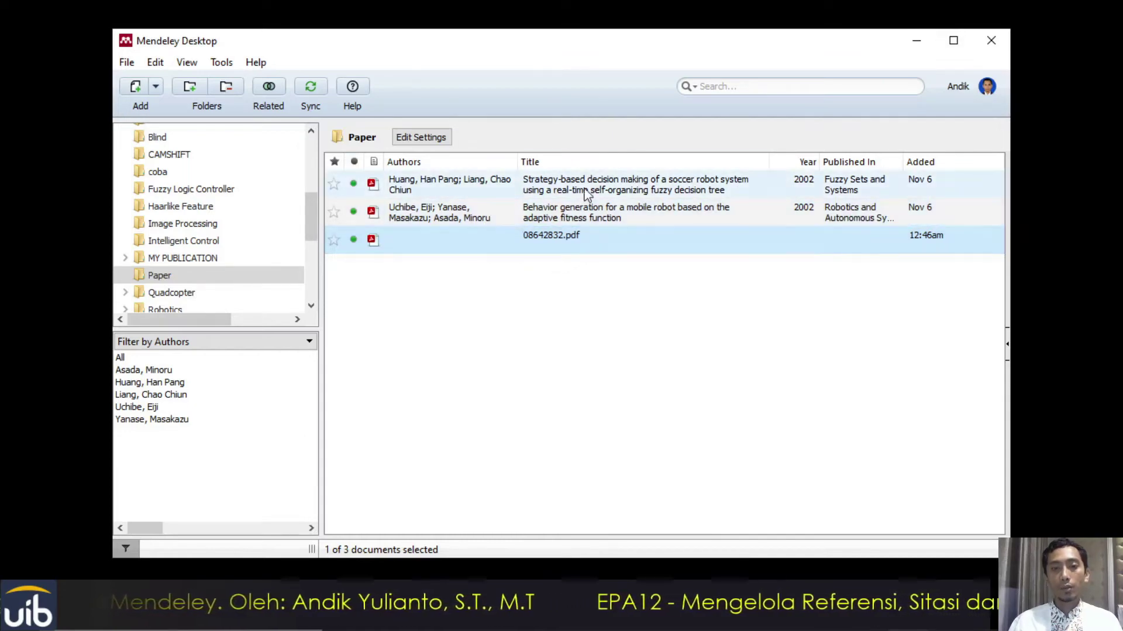
double_click(570, 217)
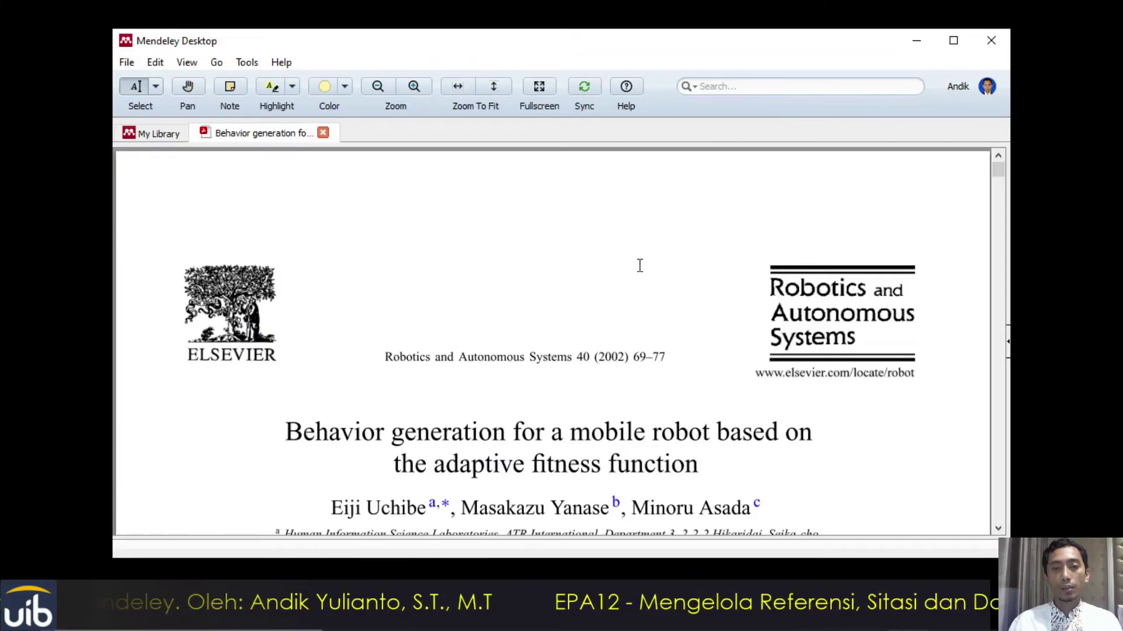
scroll(638, 261, "down", 4)
mouse_move(1002, 184)
left_mouse_down()
mouse_move(1002, 289)
mouse_move(1002, 167)
left_mouse_up()
left_click(167, 138)
left_click(260, 135)
left_click(156, 139)
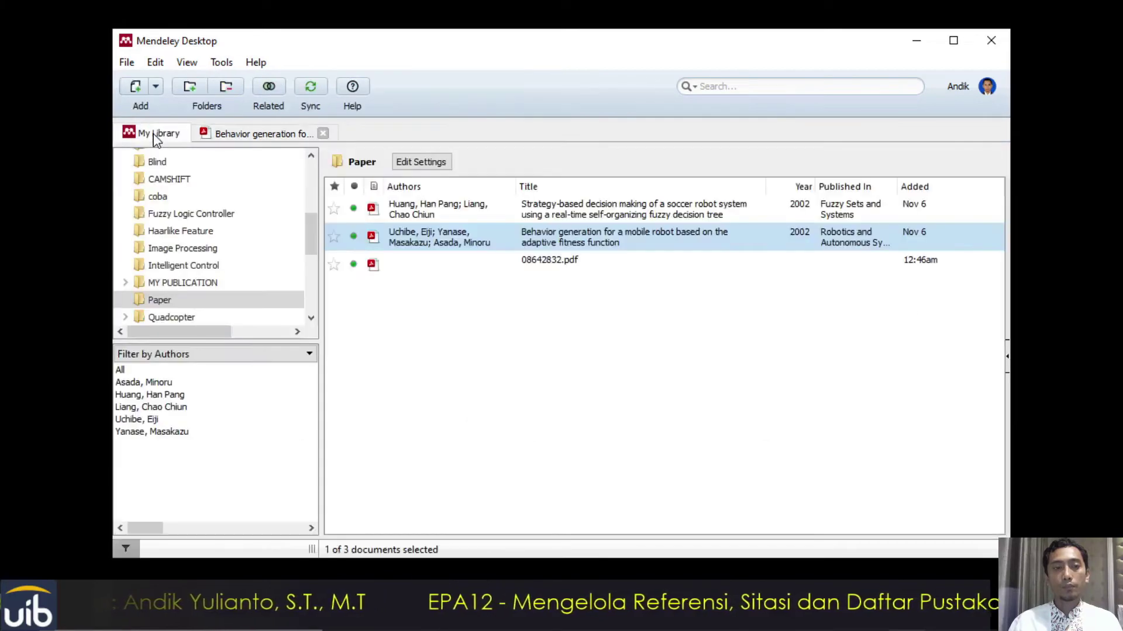
Open the PDF of the soccer robot "Strategy-based decision making" paper, view its abstract, and return to the library.
double_click(460, 214)
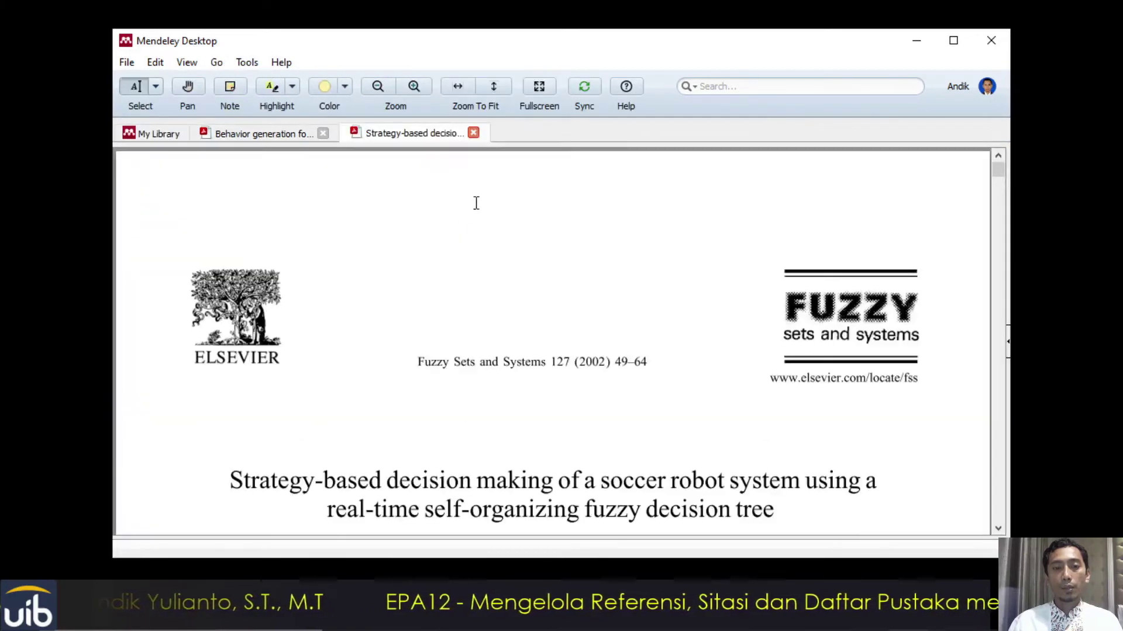
scroll(511, 397, "down", 10)
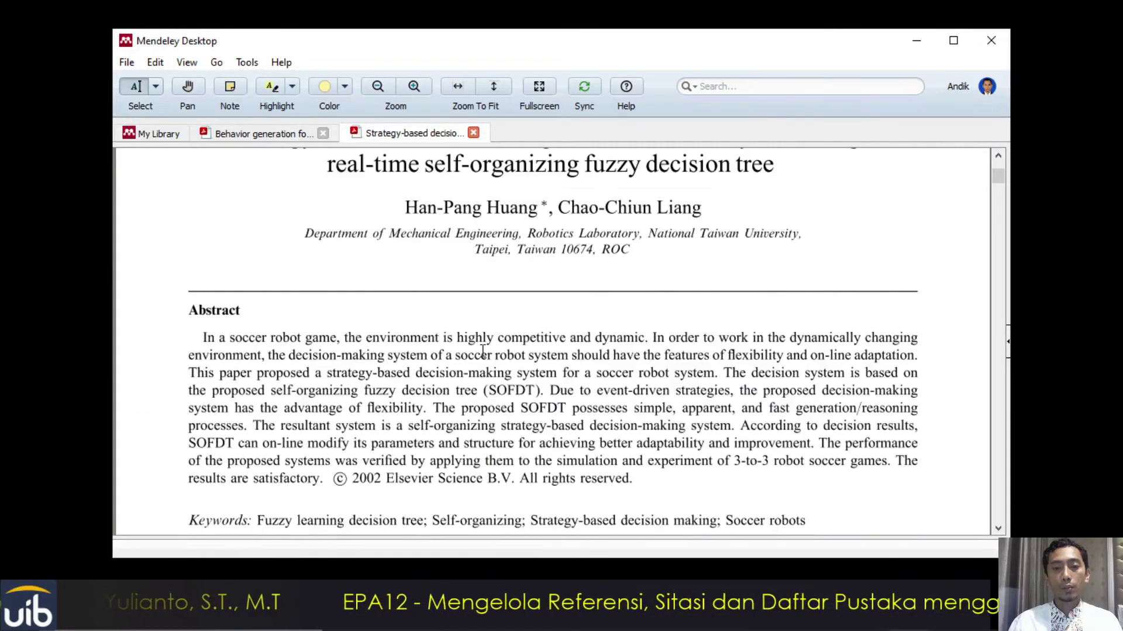
left_click(155, 136)
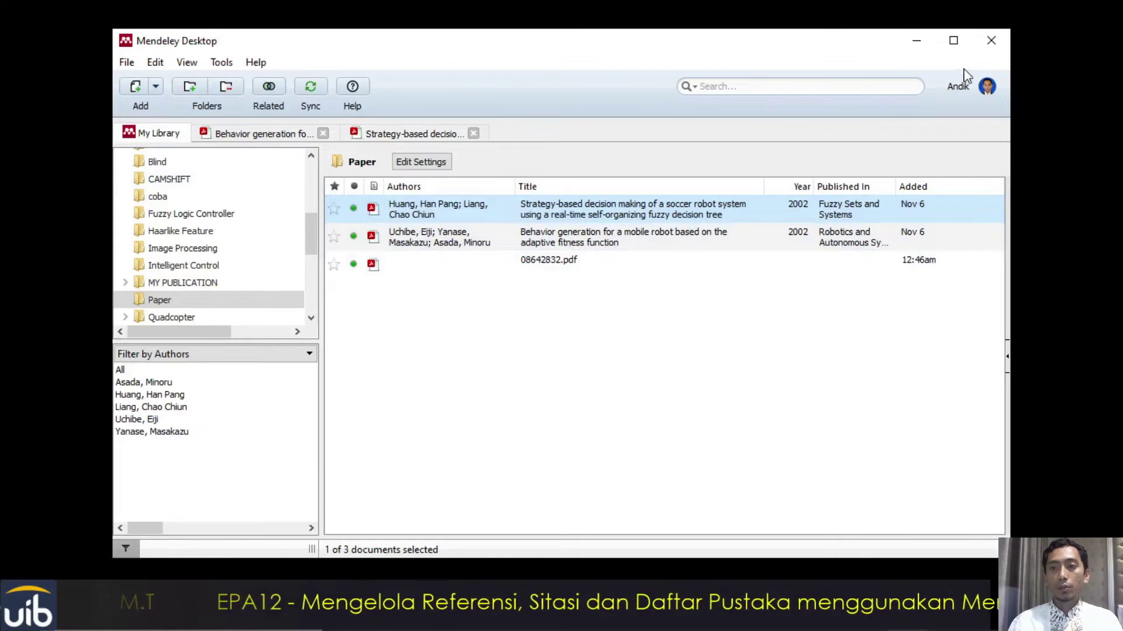
Try hiding and showing the document details, leave them shown through Show Document Details, and maximize the window.
left_click(1008, 362)
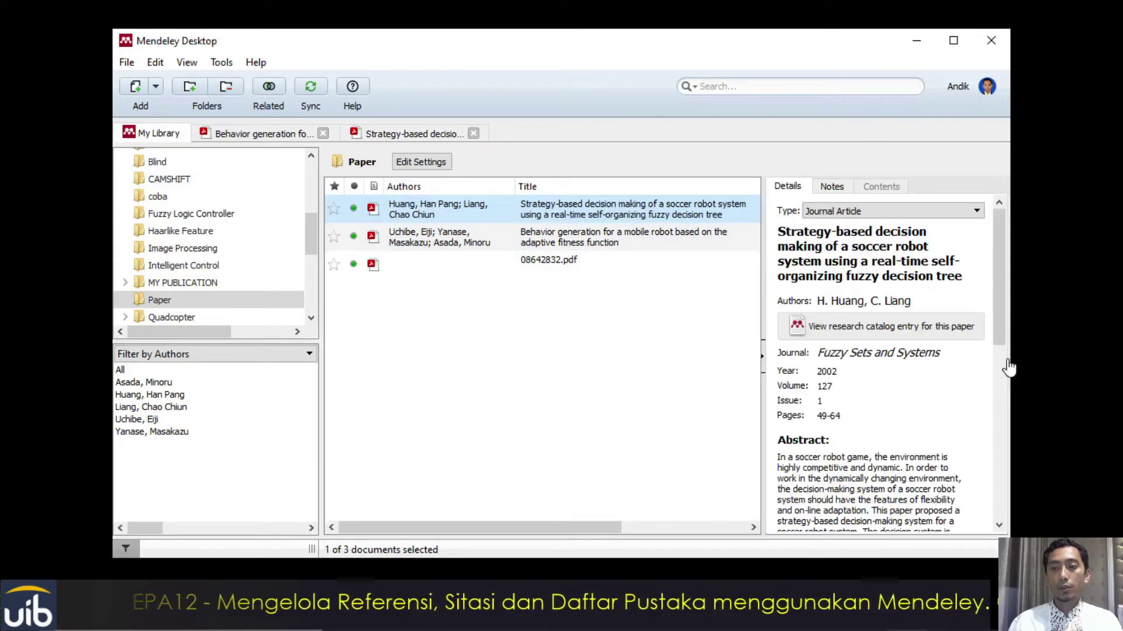
left_click(762, 358)
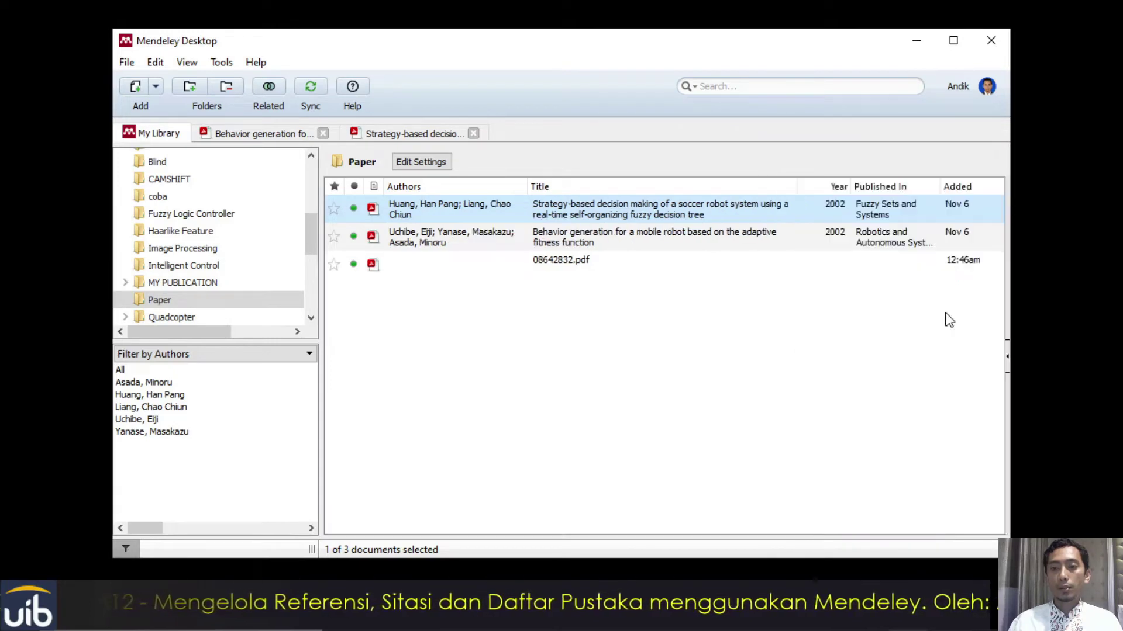
left_click(1007, 366)
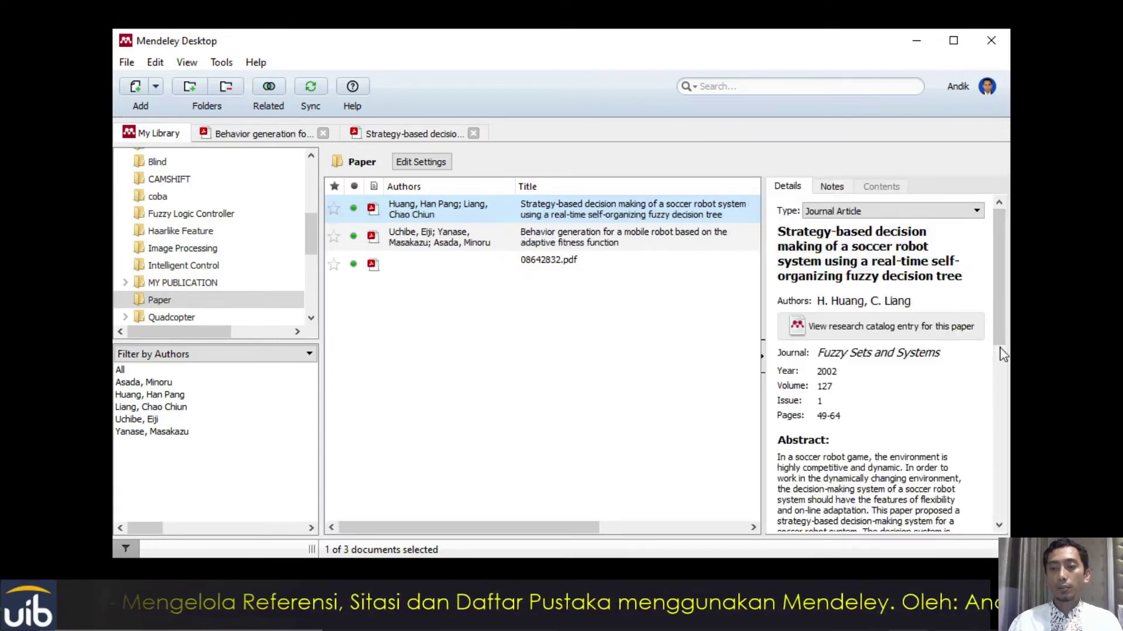
left_click(763, 359)
left_click(186, 62)
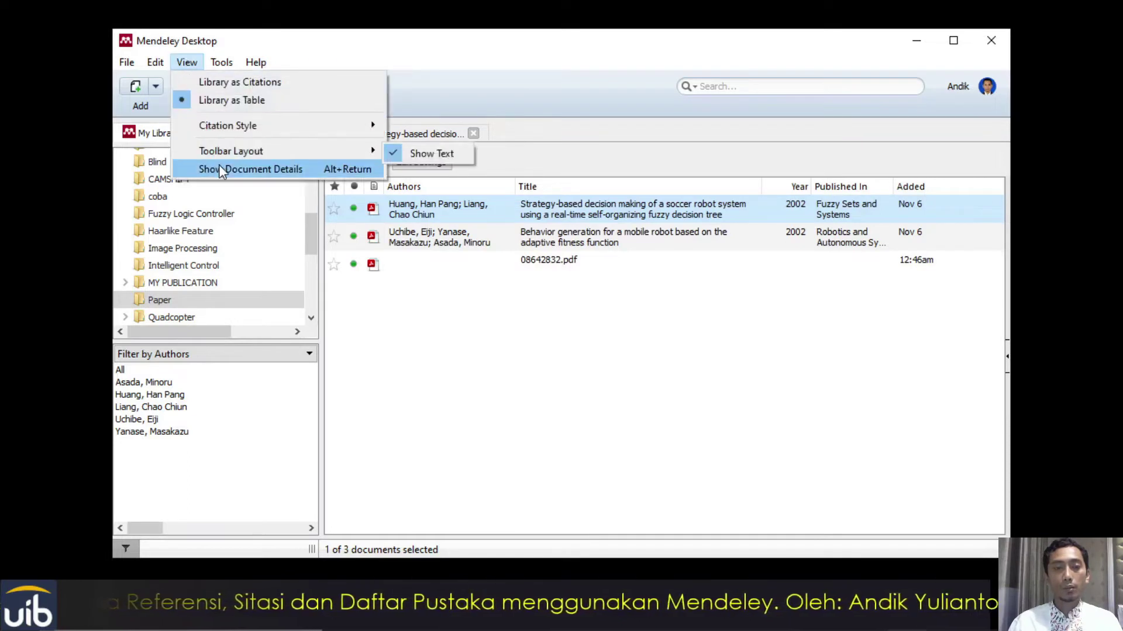
left_click(275, 171)
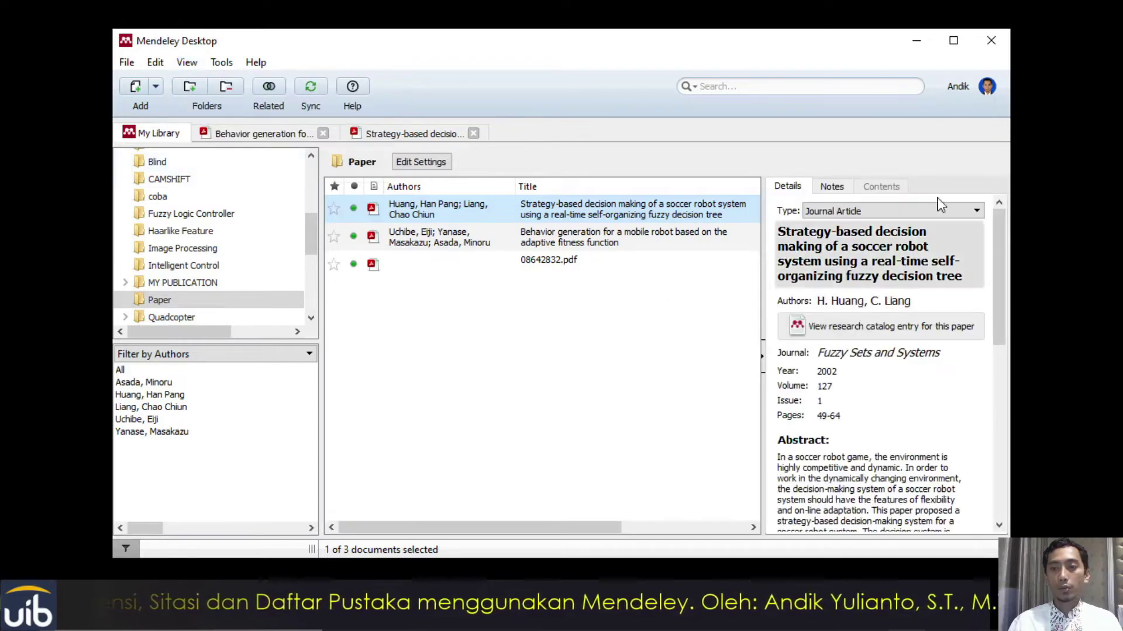
left_click(953, 41)
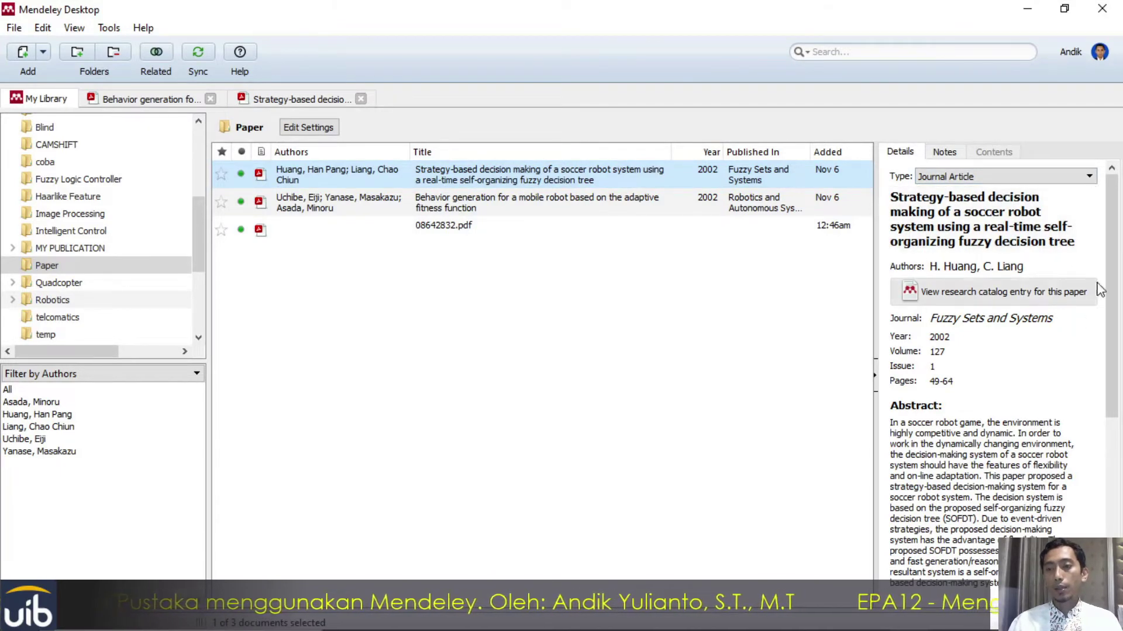
Review the details of the "Strategy-based decision making" paper and compare them with those of the other two references.
scroll(1108, 252, "down", 6)
scroll(1109, 252, "up", 7)
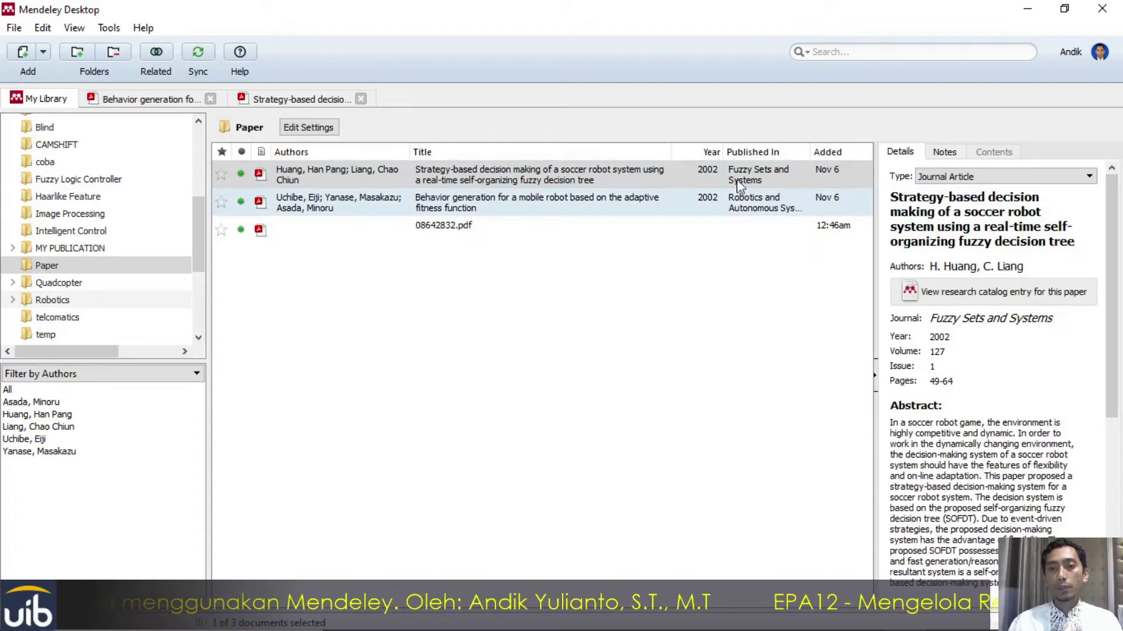
left_click(477, 210)
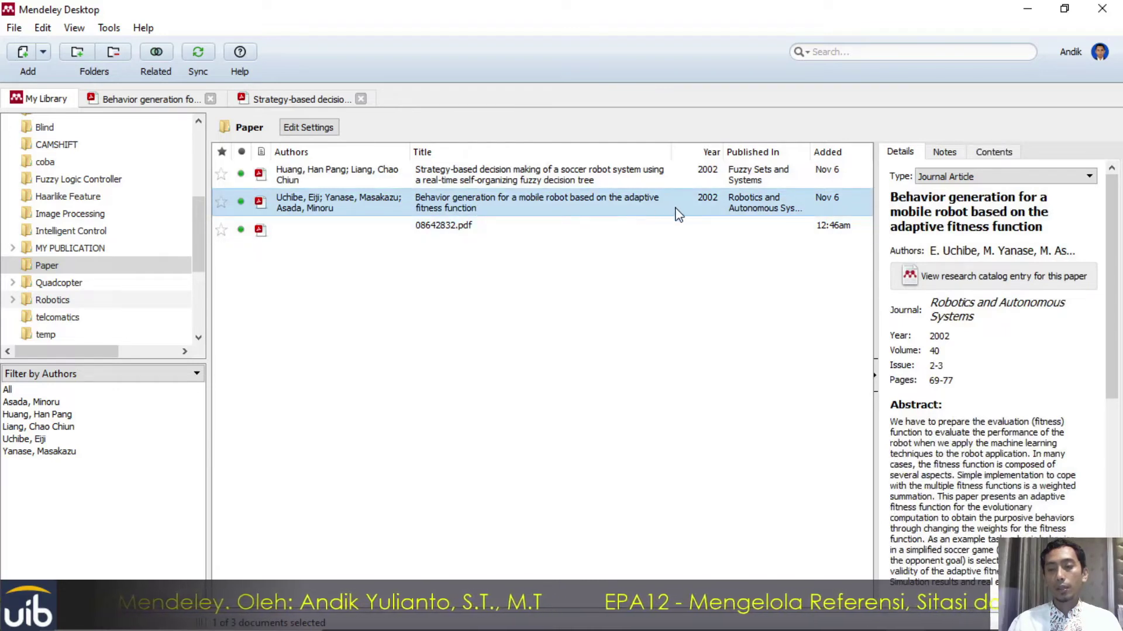
left_click(541, 228)
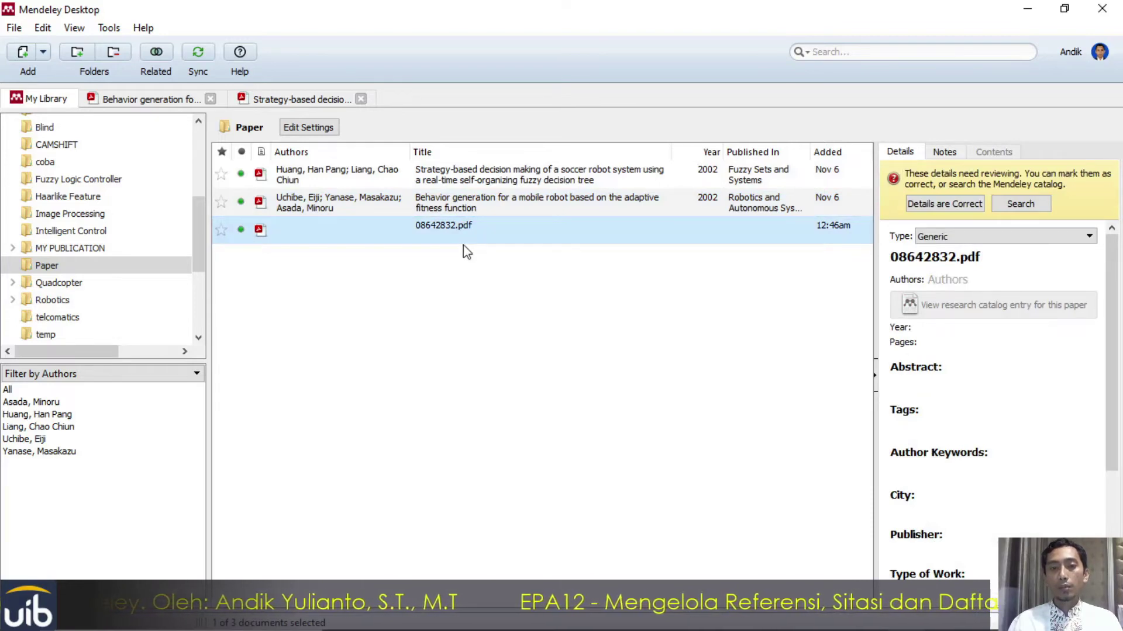
left_click(526, 175)
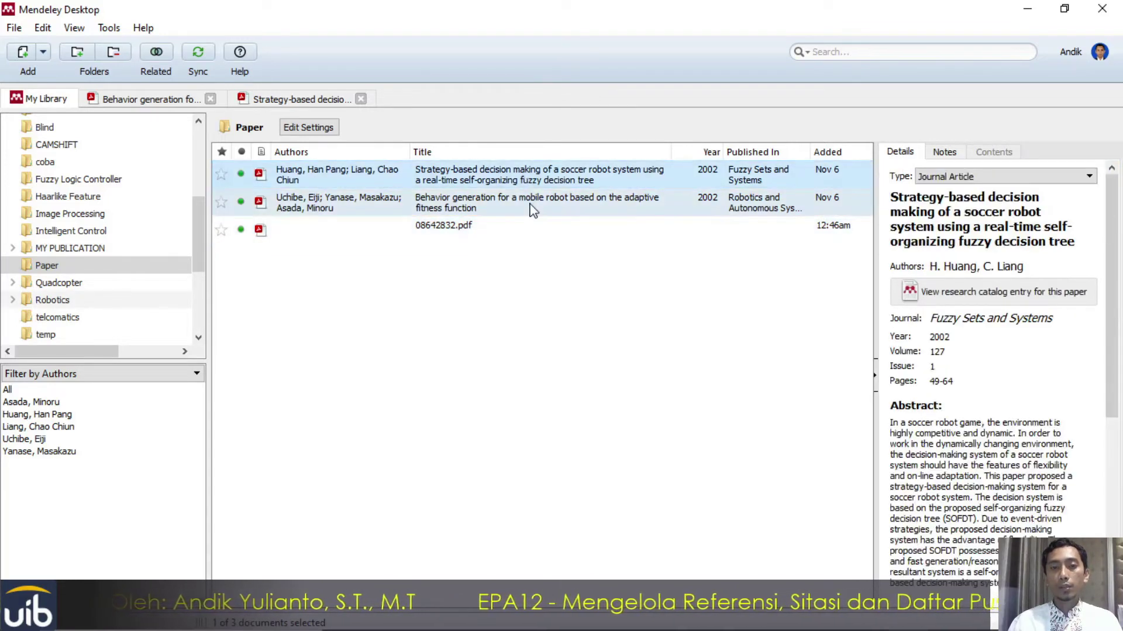
Examine all the metadata fields of the 08642832.pdf entry, from its type and authors to its catalog IDs and files.
left_click(517, 229)
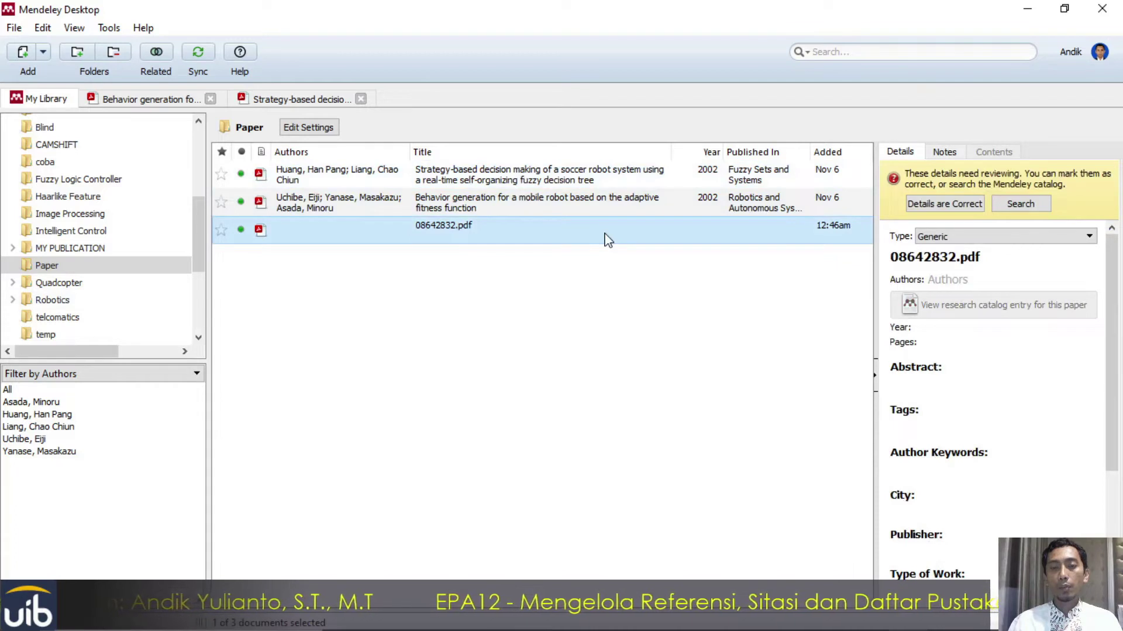
left_click_drag(1109, 292, 1113, 470)
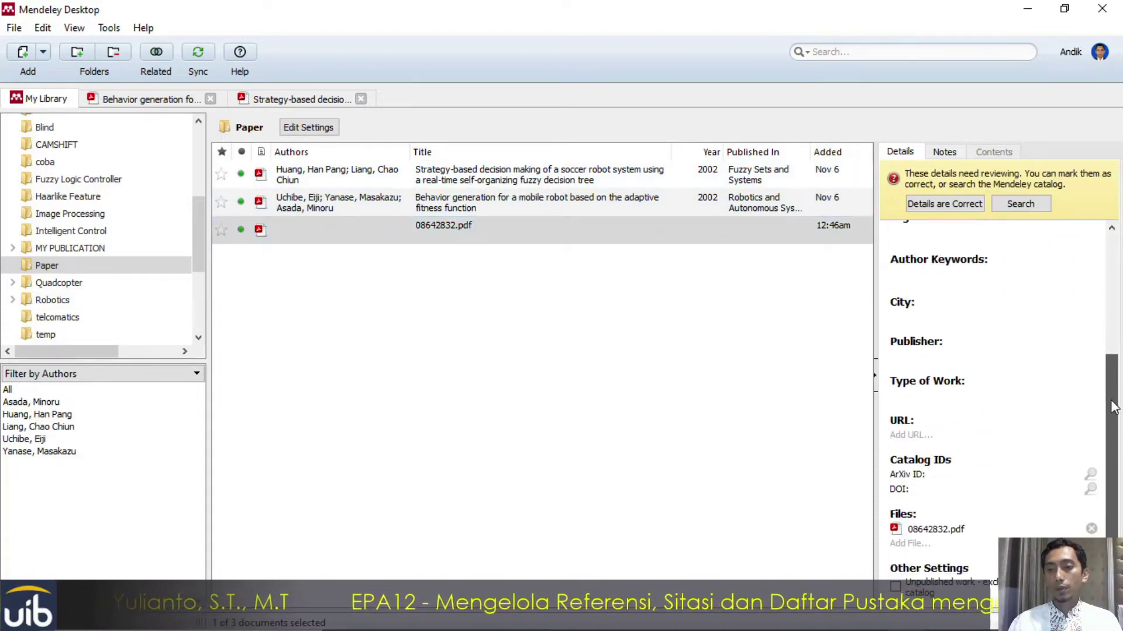
left_click_drag(1113, 417, 1113, 295)
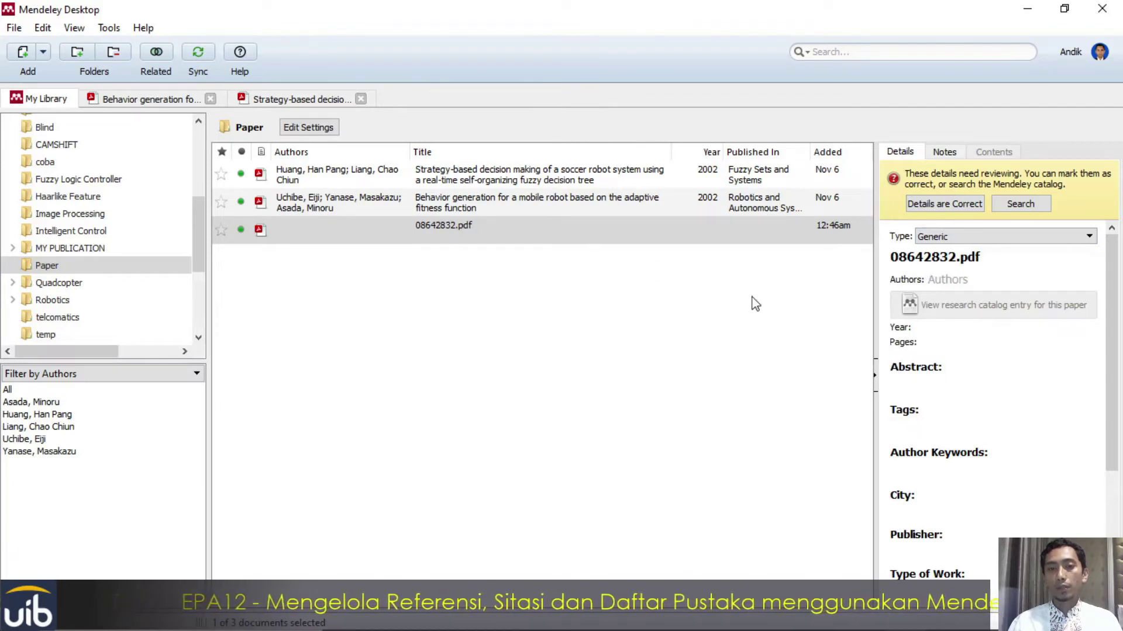
Examine the "Behavior generation for a mobile robot" paper's details, including its journal, volume, pages, abstract, keywords and DOI.
left_click(553, 209)
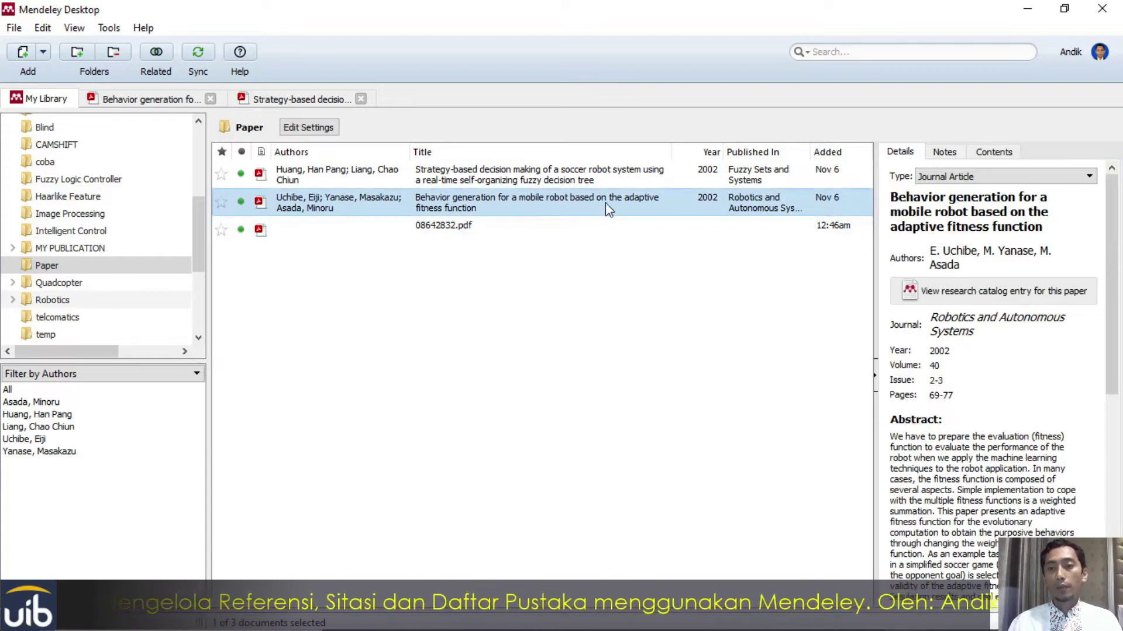
left_click_drag(1112, 225, 1104, 414)
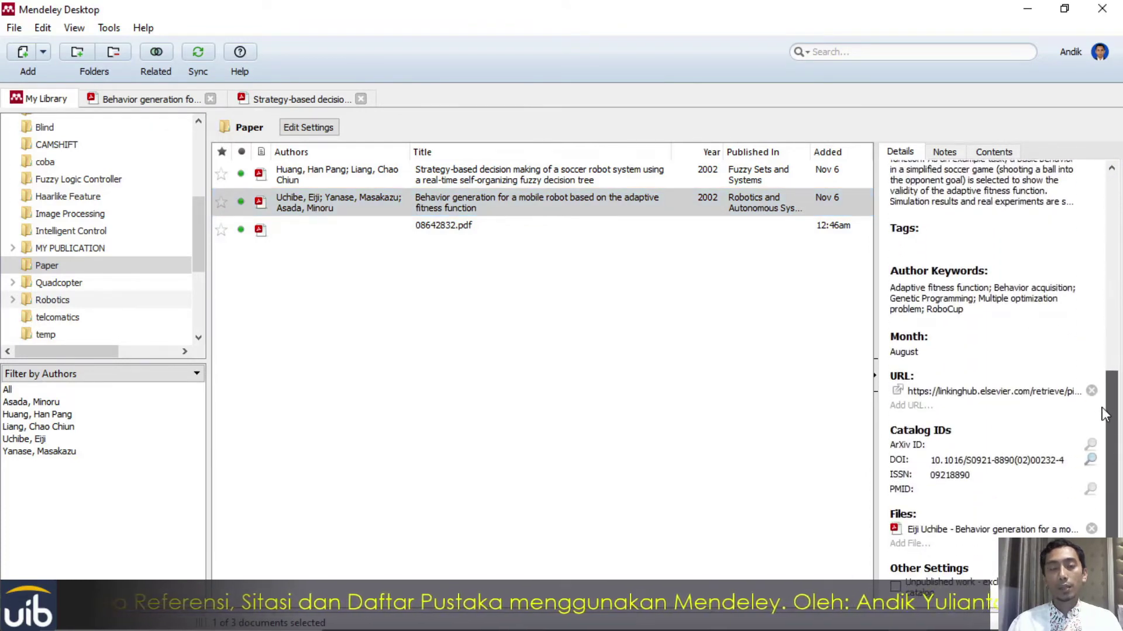
scroll(1104, 414, "up", 4)
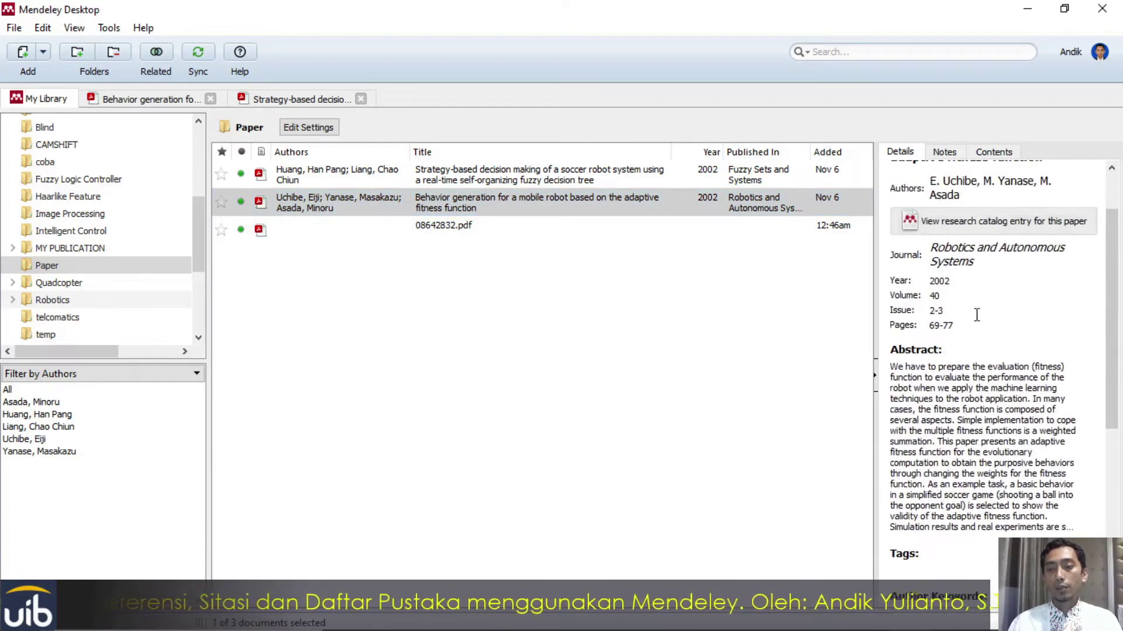
scroll(977, 242, "up", 1)
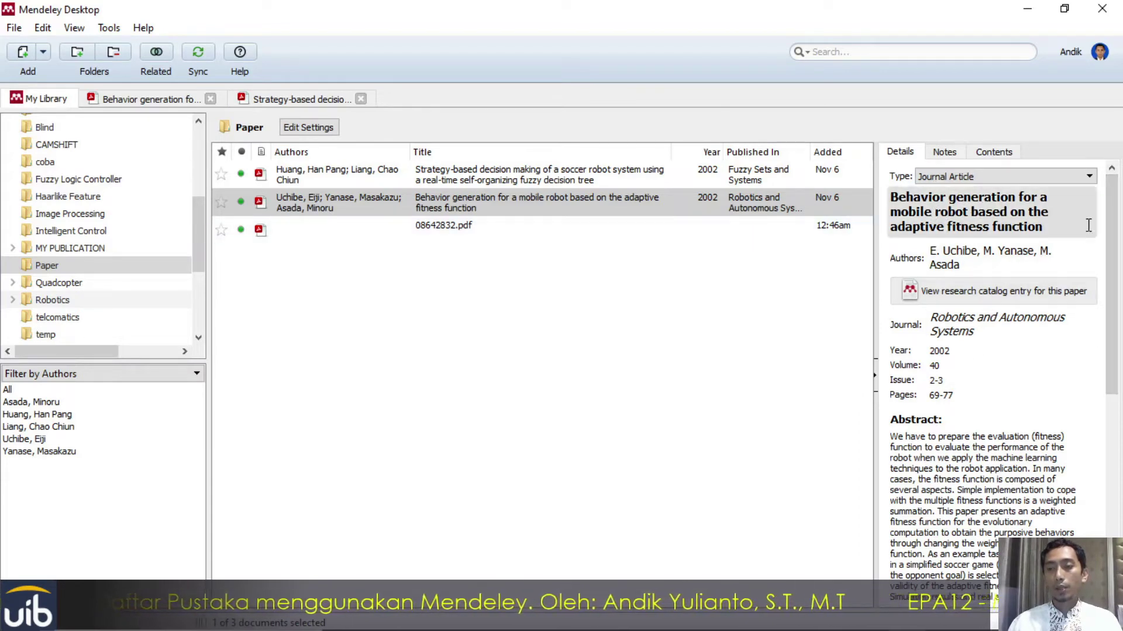
left_click_drag(1114, 234, 1118, 204)
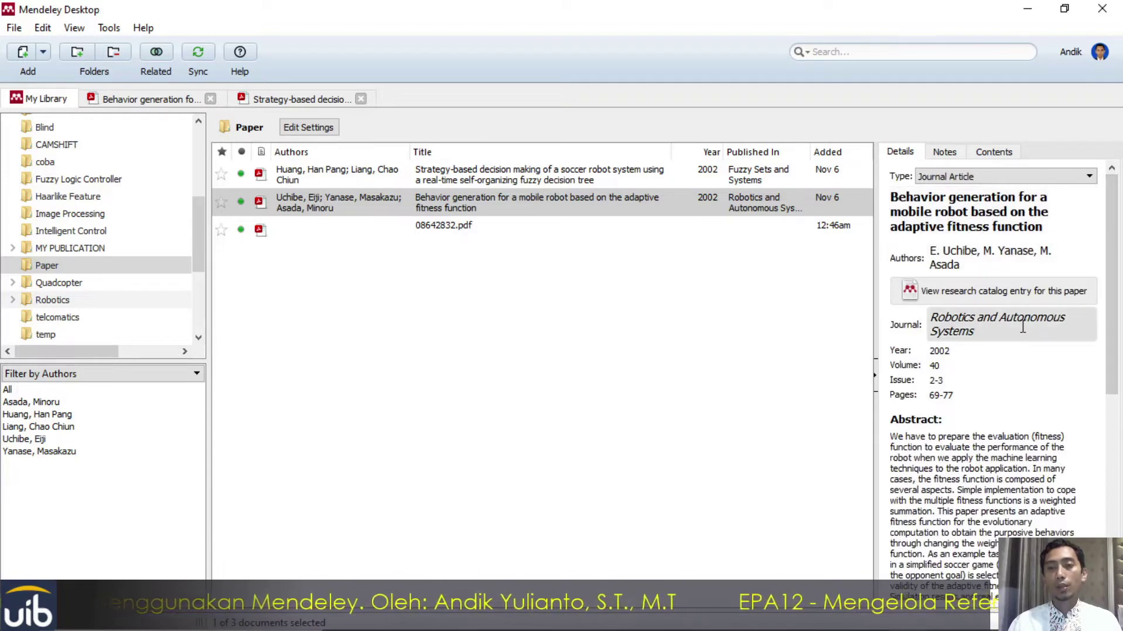
left_click(742, 212)
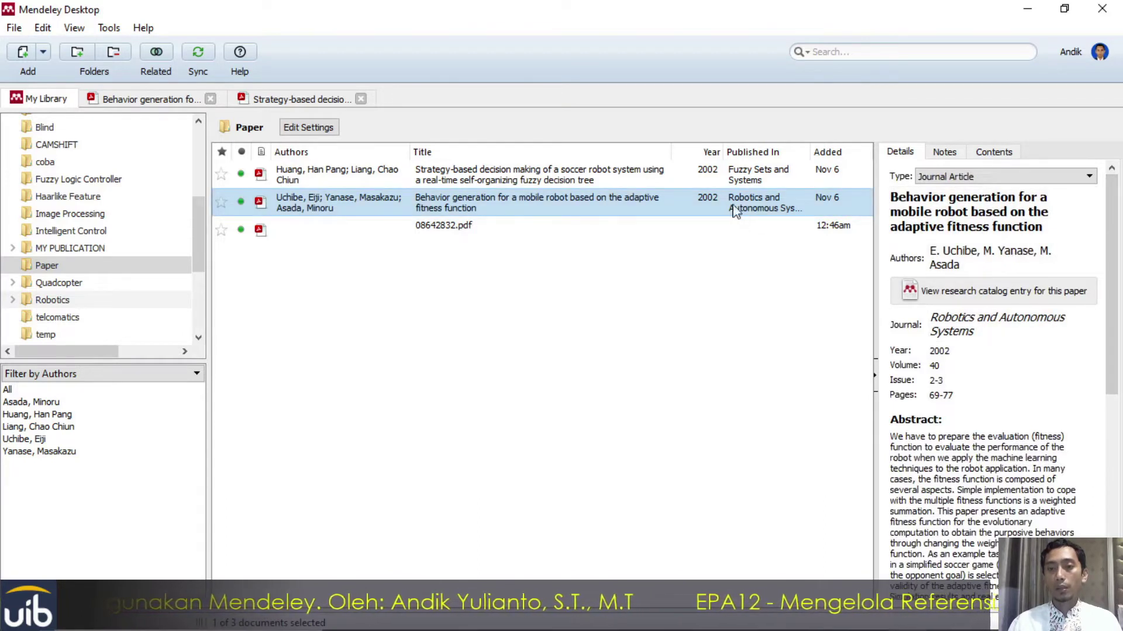